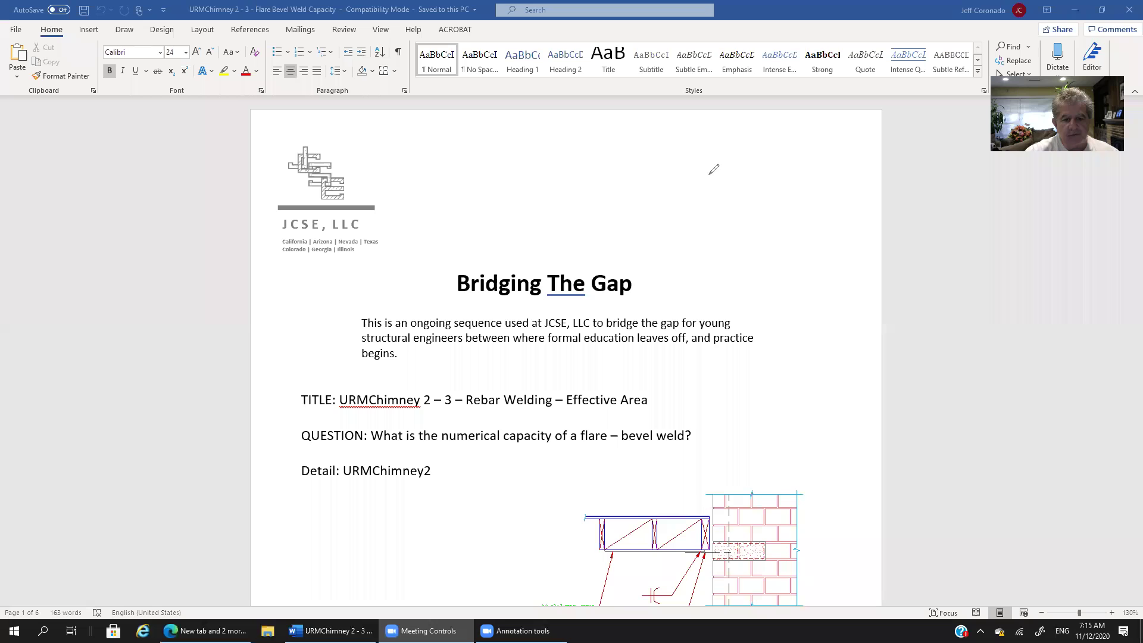
Zoom the page in two steps on the rebar weld detail.
scroll(547, 276, "down", 5)
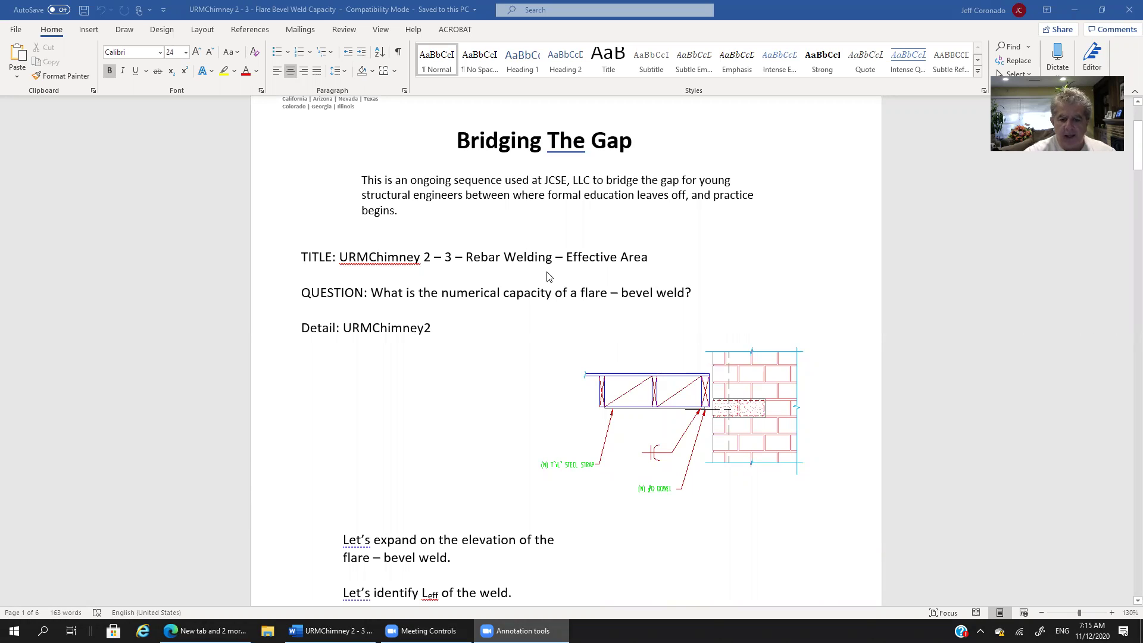
left_click(1111, 614)
left_click(1112, 614)
Mark the weld on the detail in red, then bring the 'Let's identify Leff of the weld' line into view.
scroll(904, 506, "down", 1)
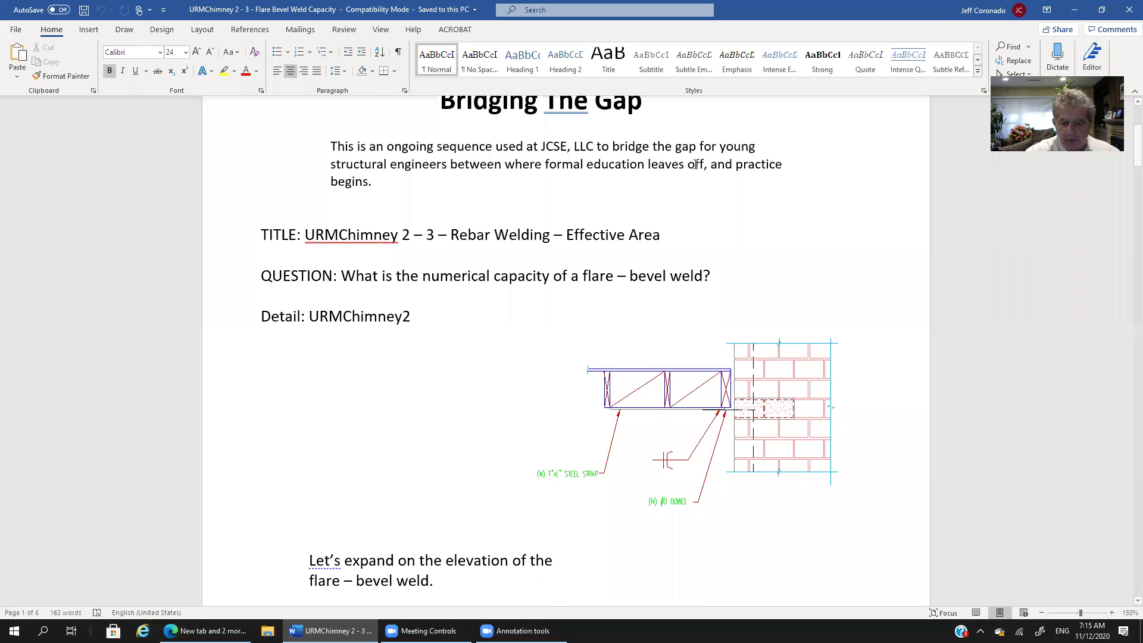
mouse_move(745, 398)
left_mouse_down()
mouse_move(693, 394)
mouse_move(660, 411)
mouse_move(637, 435)
mouse_move(635, 465)
mouse_move(695, 475)
mouse_move(771, 422)
mouse_move(742, 387)
left_mouse_up()
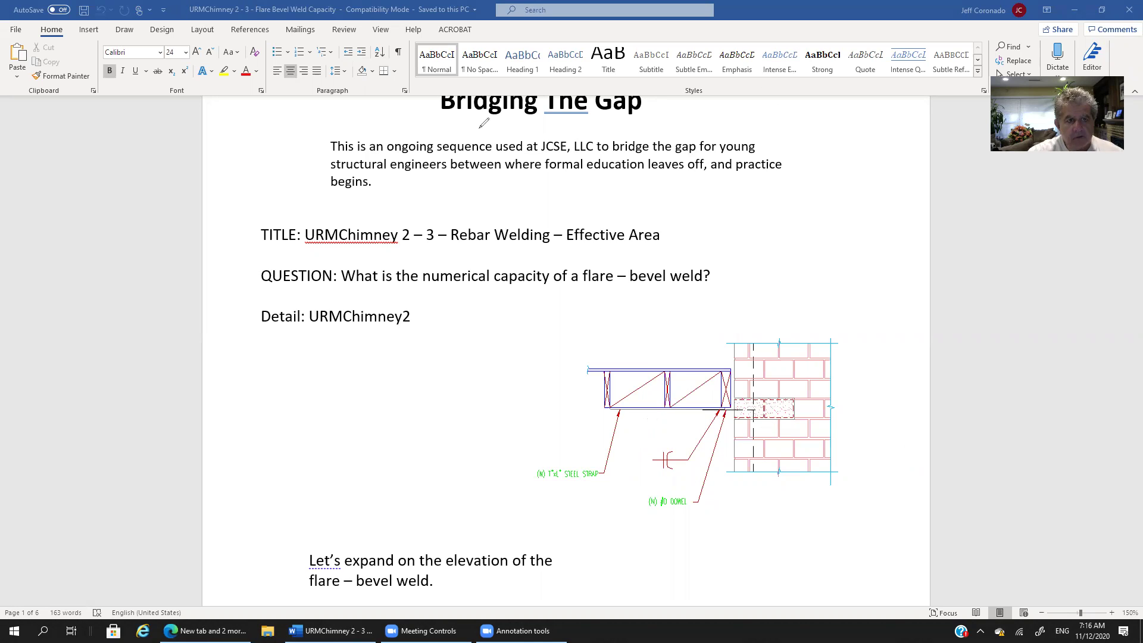
scroll(415, 336, "down", 3)
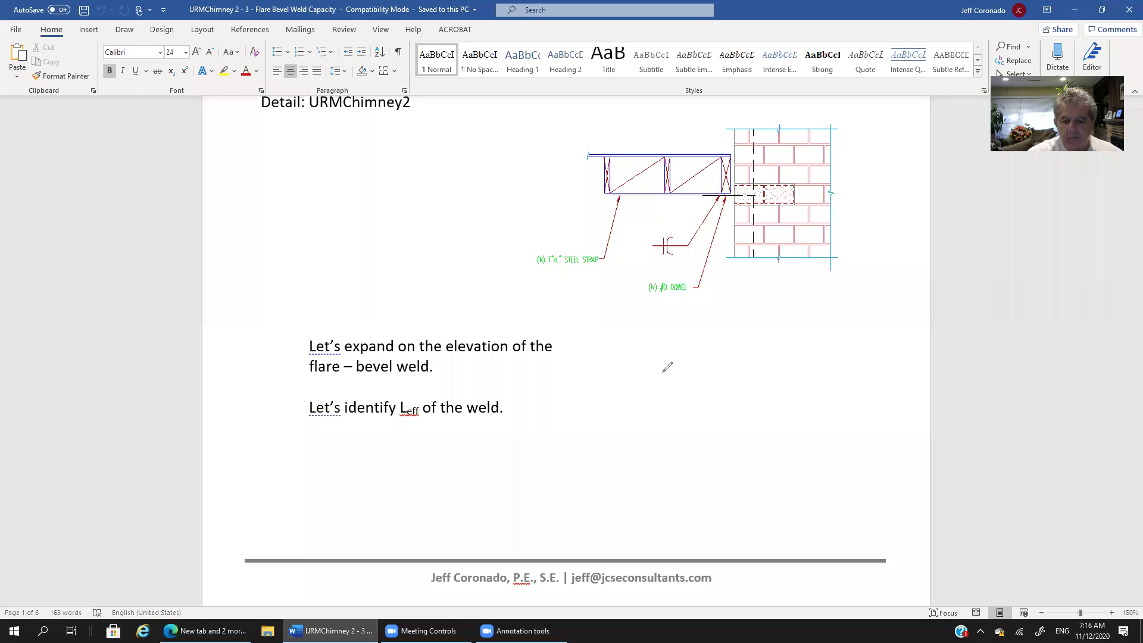
left_click_drag(641, 355, 837, 352)
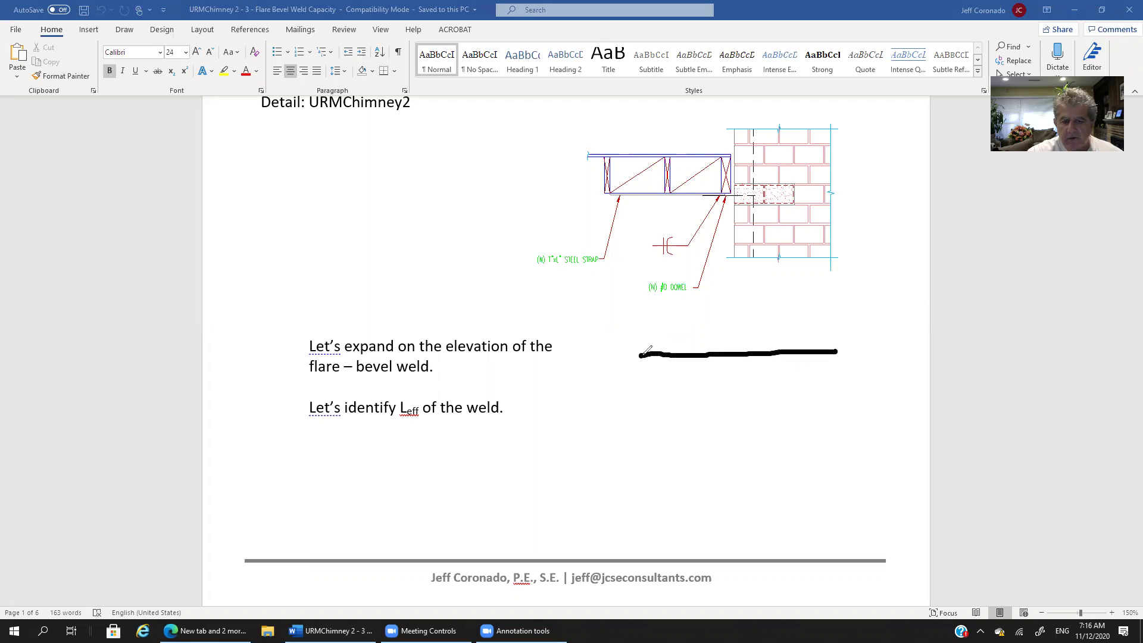
mouse_move(642, 355)
left_mouse_down()
mouse_move(676, 372)
mouse_move(840, 375)
left_mouse_up()
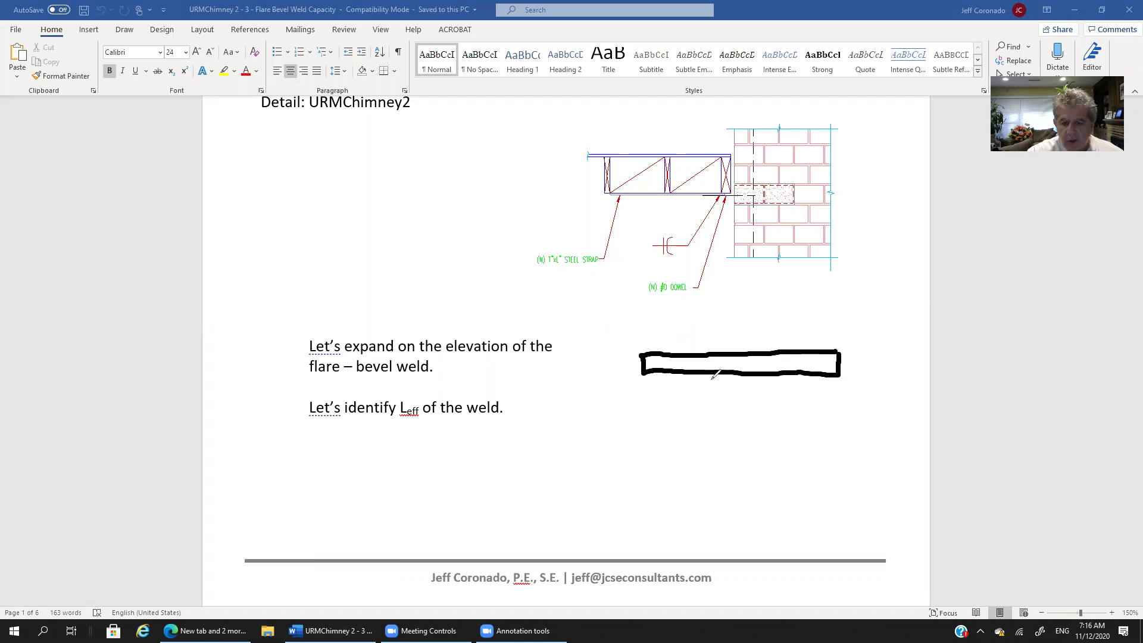
mouse_move(732, 375)
left_mouse_down()
mouse_move(723, 387)
mouse_move(875, 379)
left_mouse_up()
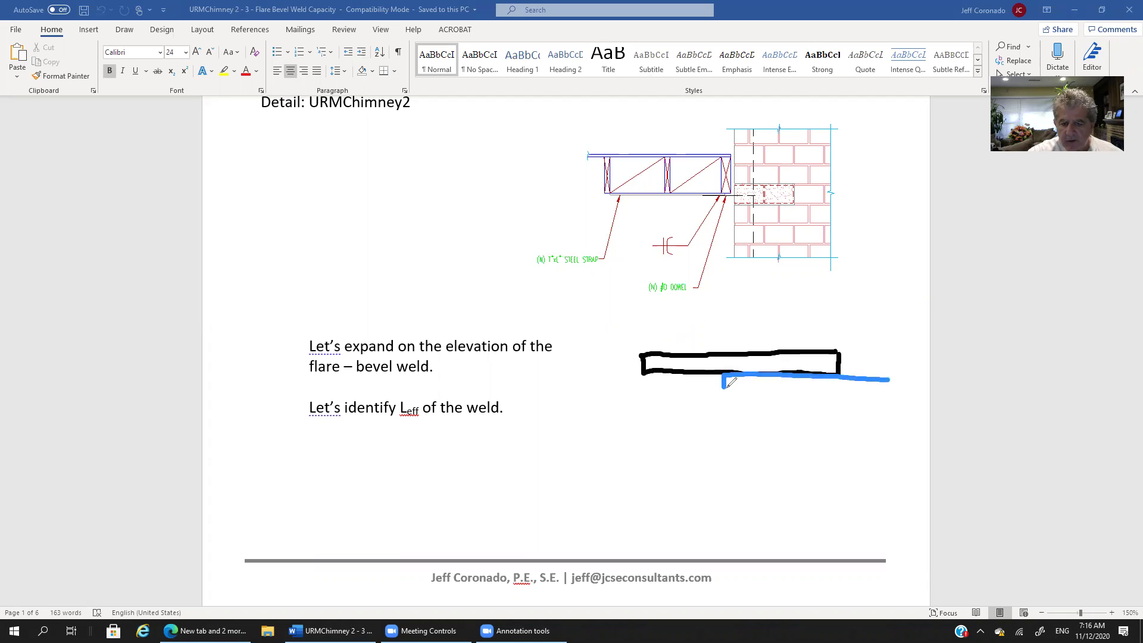
mouse_move(724, 388)
left_mouse_down()
mouse_move(903, 393)
mouse_move(889, 391)
left_mouse_up()
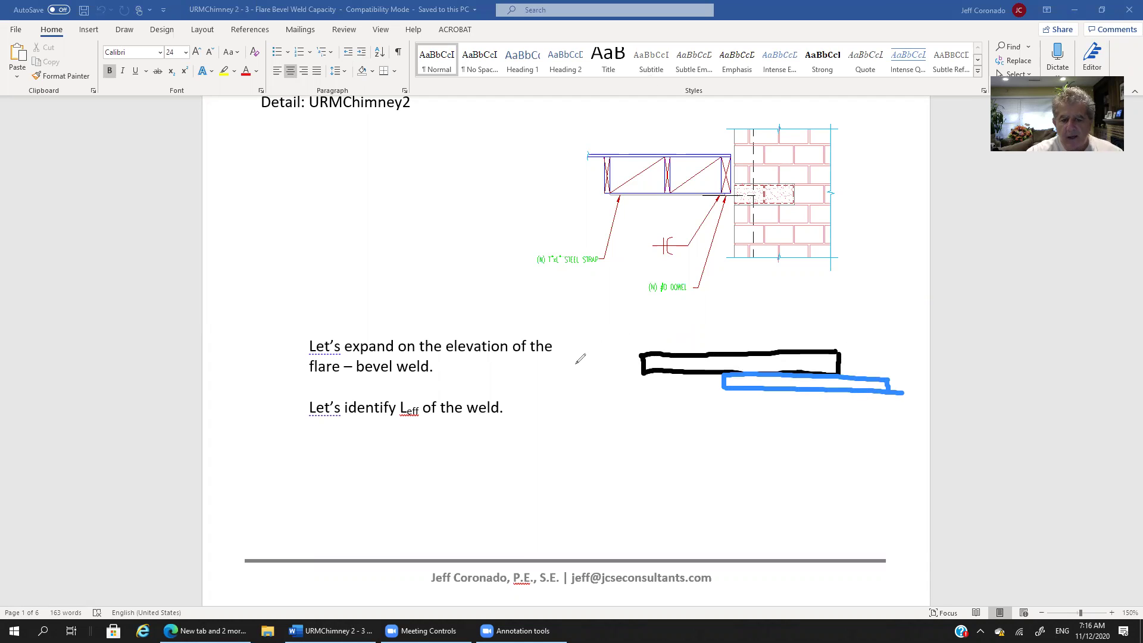
mouse_move(560, 364)
left_mouse_down()
mouse_move(628, 362)
mouse_move(568, 362)
mouse_move(581, 375)
left_mouse_up()
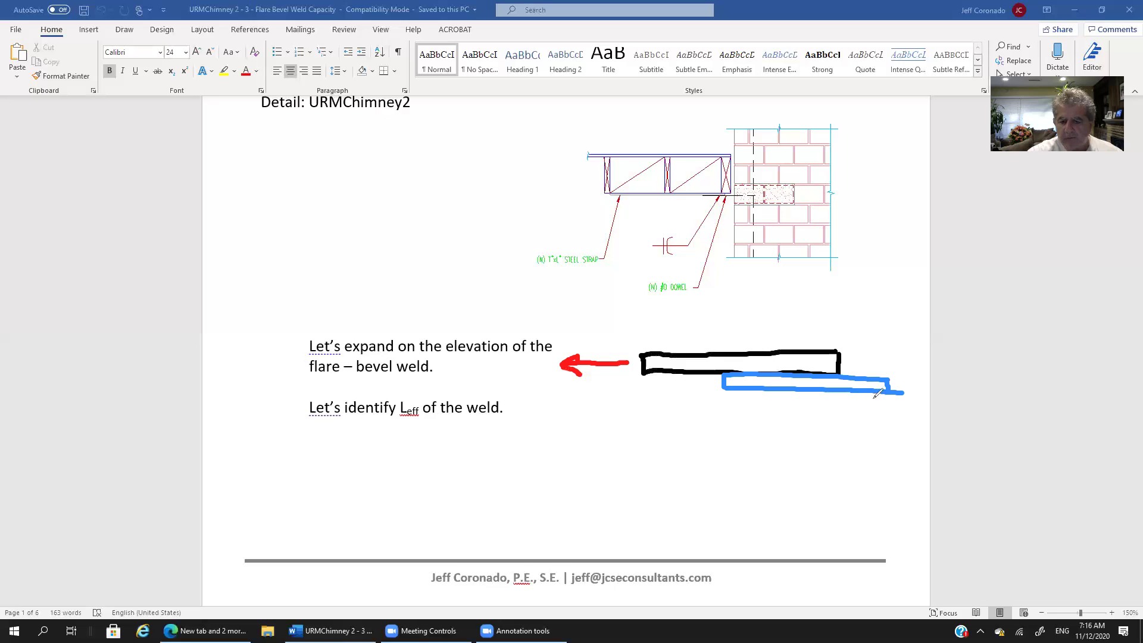
left_click(900, 385)
mouse_move(900, 385)
left_mouse_down()
mouse_move(932, 386)
mouse_move(923, 393)
left_mouse_up()
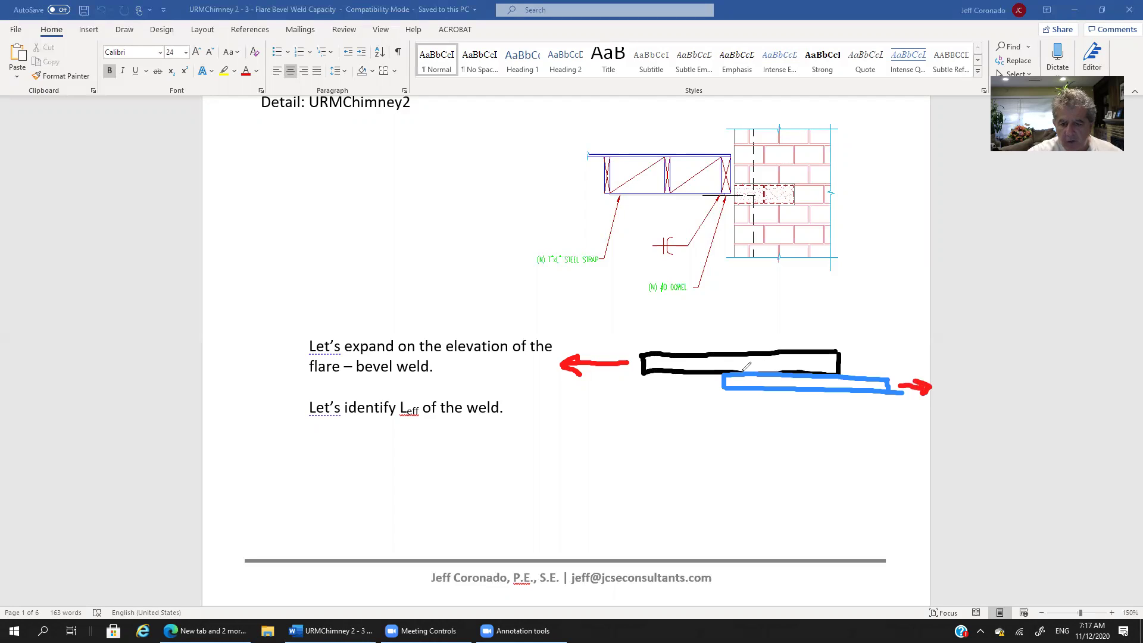
left_click_drag(736, 373, 819, 373)
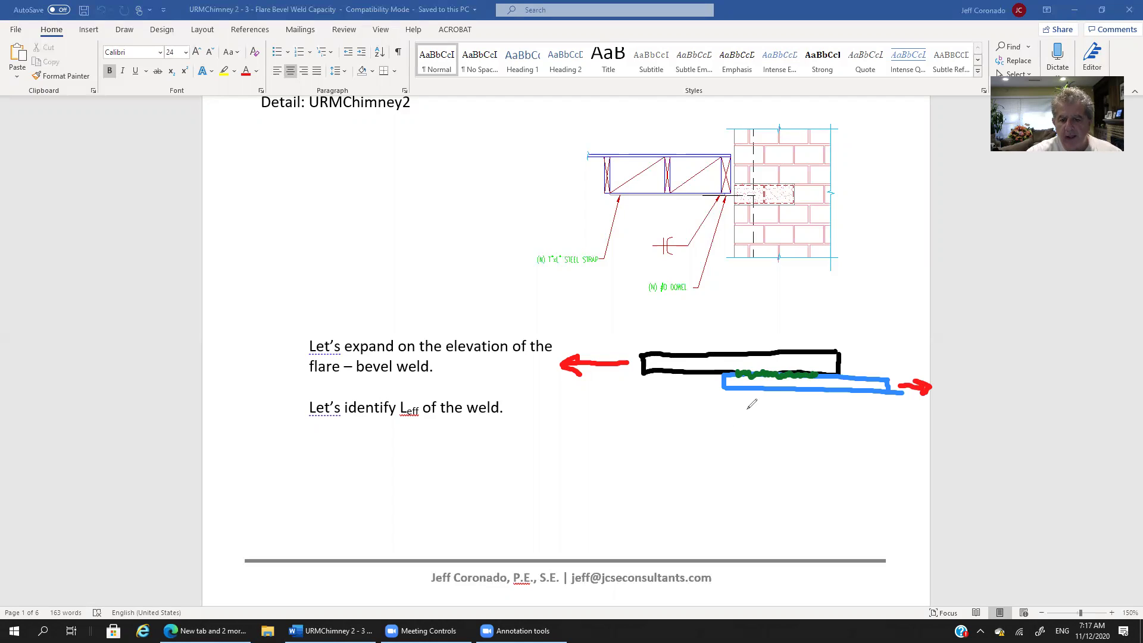
left_click_drag(739, 402, 744, 441)
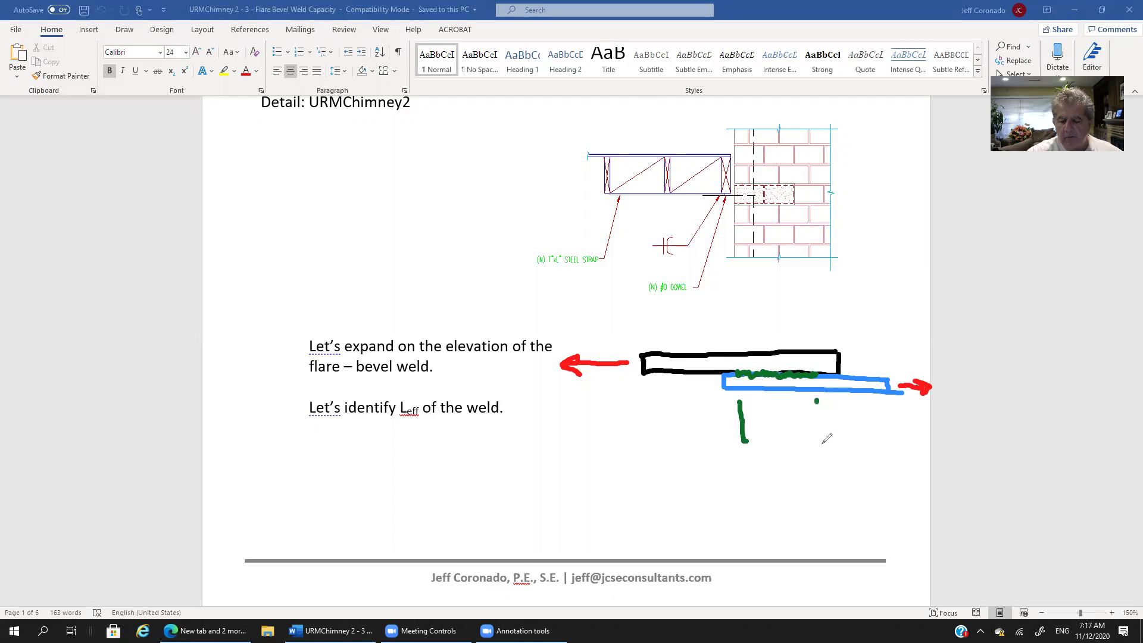
left_click_drag(815, 400, 821, 444)
mouse_move(731, 424)
left_mouse_down()
mouse_move(822, 423)
mouse_move(750, 431)
mouse_move(811, 463)
left_mouse_up()
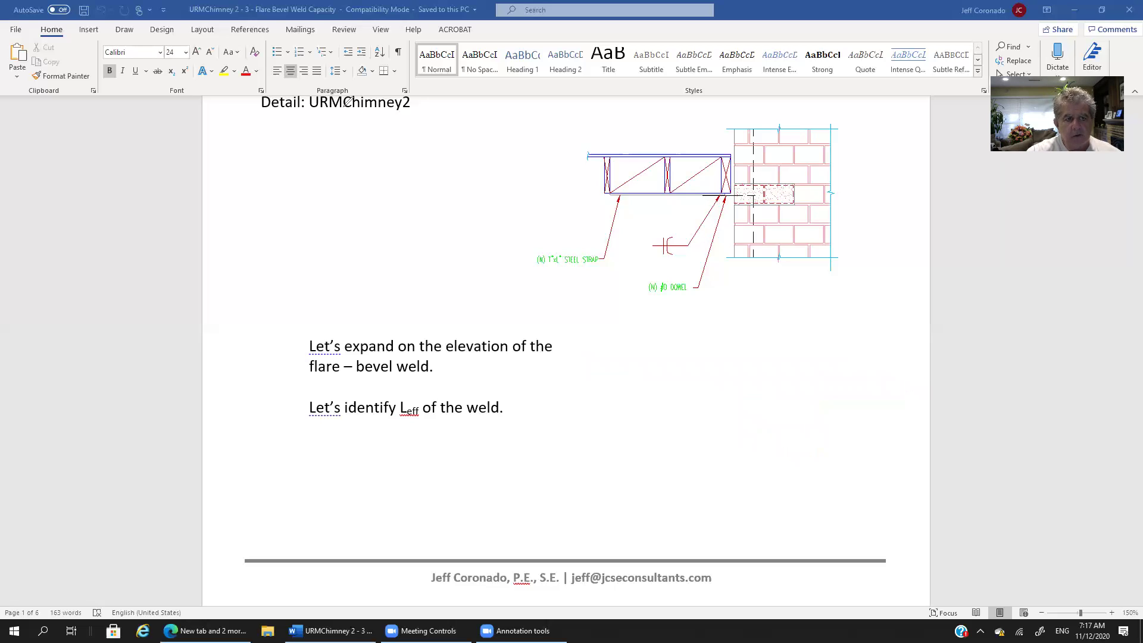
Bring the top of page 2 into view, showing the section and teff notes.
scroll(530, 401, "down", 3)
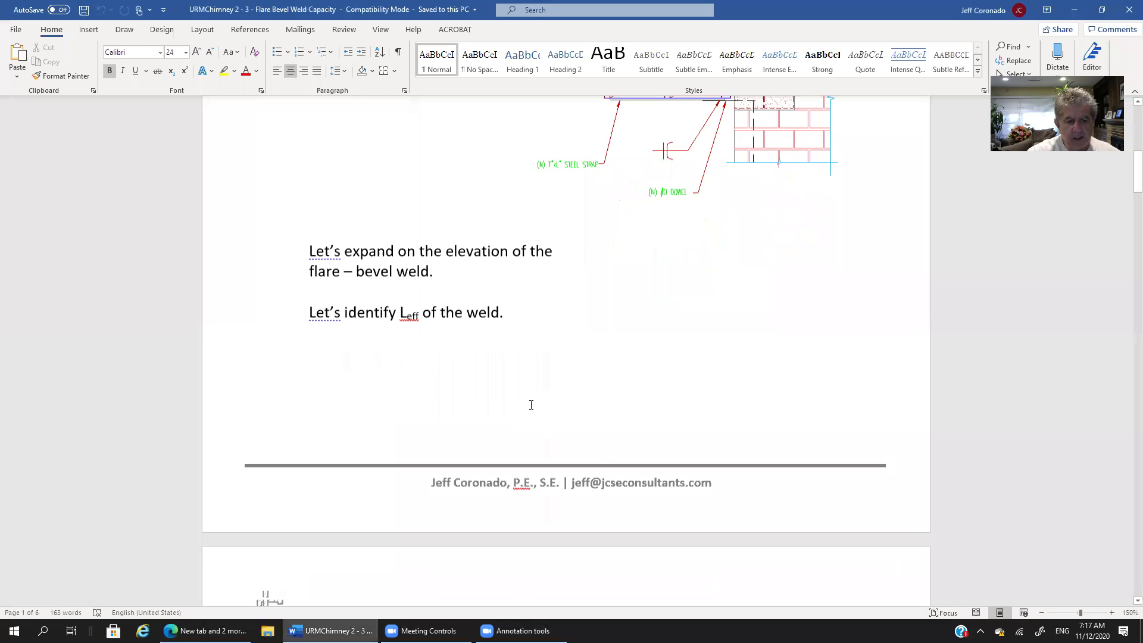
scroll(553, 284, "down", 7)
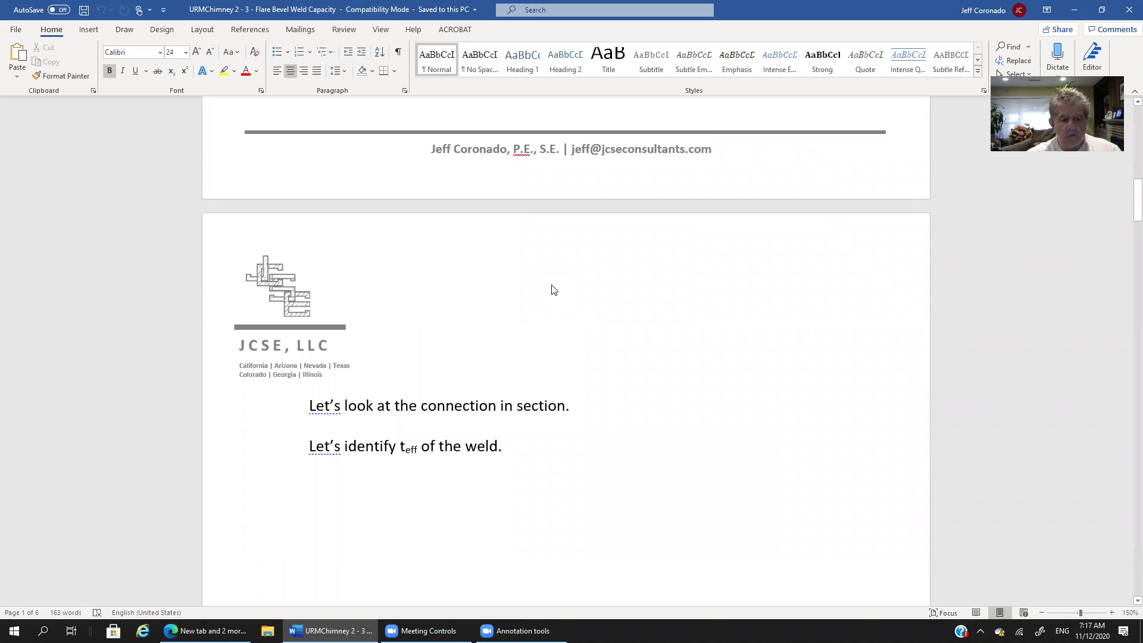
scroll(553, 289, "up", 1)
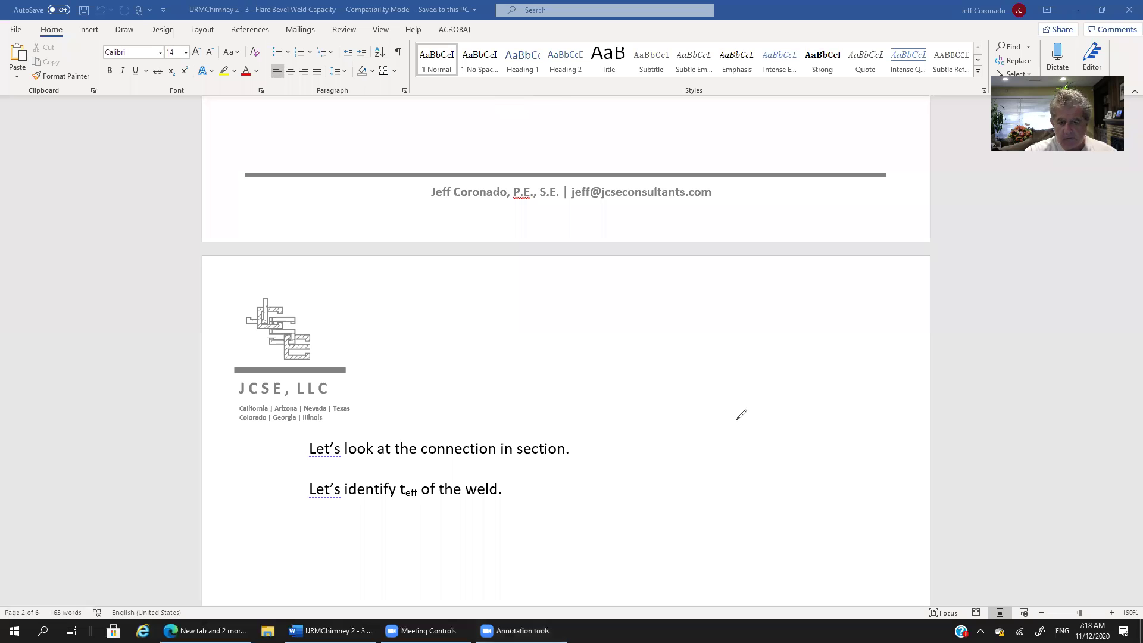
Sketch the section: a black plate, blue round bar, green welds, and a plate line below.
mouse_move(688, 357)
left_mouse_down()
mouse_move(848, 354)
mouse_move(843, 367)
mouse_move(798, 368)
mouse_move(685, 367)
mouse_move(689, 356)
left_mouse_up()
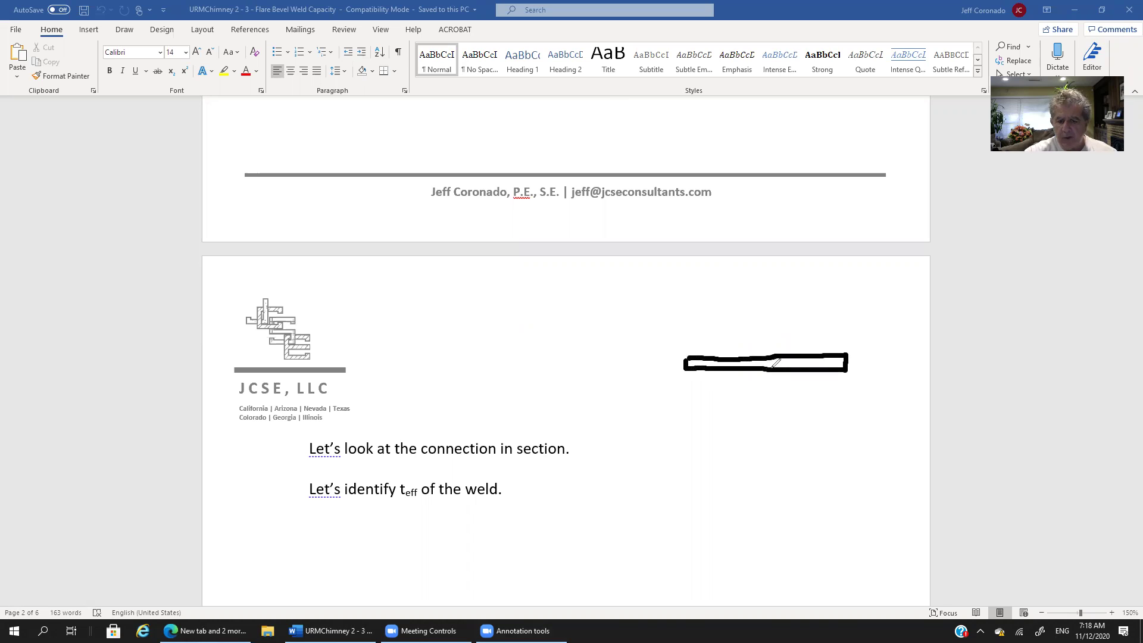
mouse_move(754, 379)
left_mouse_down()
mouse_move(756, 412)
mouse_move(789, 415)
mouse_move(802, 390)
mouse_move(773, 372)
left_mouse_up()
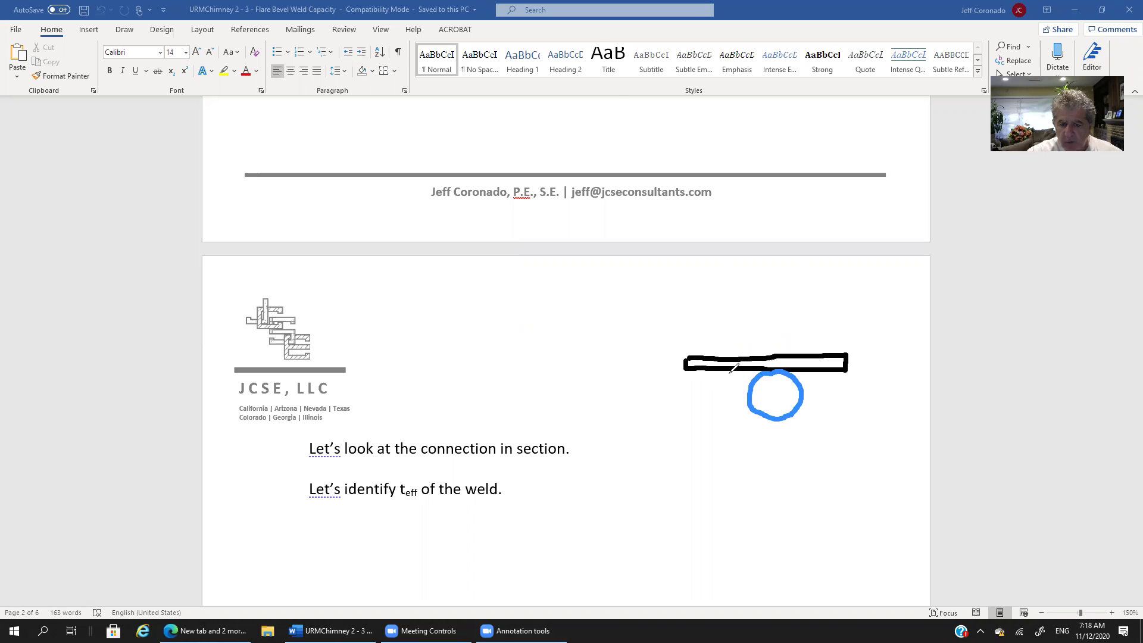
mouse_move(727, 374)
left_mouse_down()
mouse_move(733, 391)
mouse_move(747, 372)
mouse_move(760, 385)
mouse_move(819, 373)
mouse_move(811, 388)
mouse_move(811, 372)
left_mouse_up()
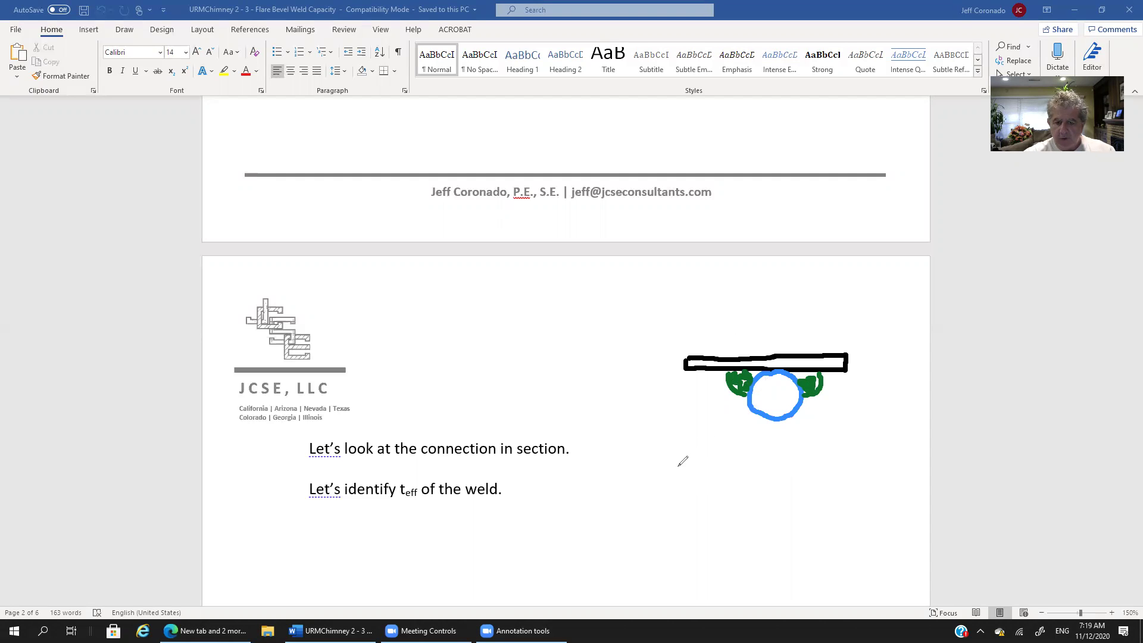
left_click_drag(677, 469, 870, 468)
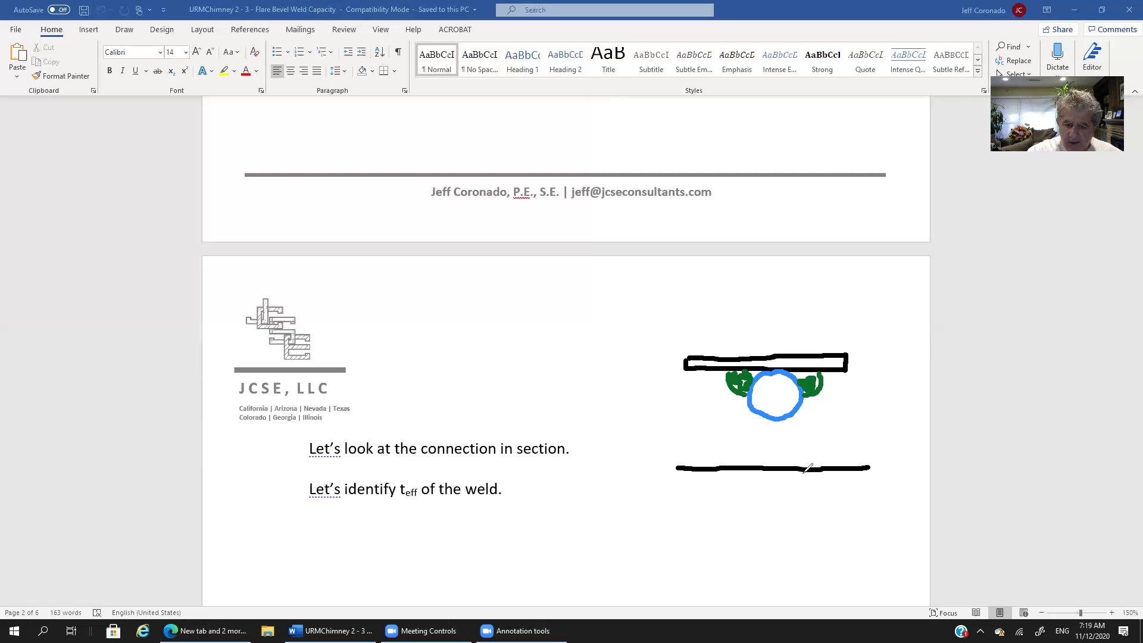
Draw the enlarged detail: a blue curved bar edge and a green weld face and top.
mouse_move(806, 472)
left_mouse_down()
mouse_move(766, 482)
mouse_move(753, 507)
mouse_move(749, 552)
mouse_move(763, 561)
left_mouse_up()
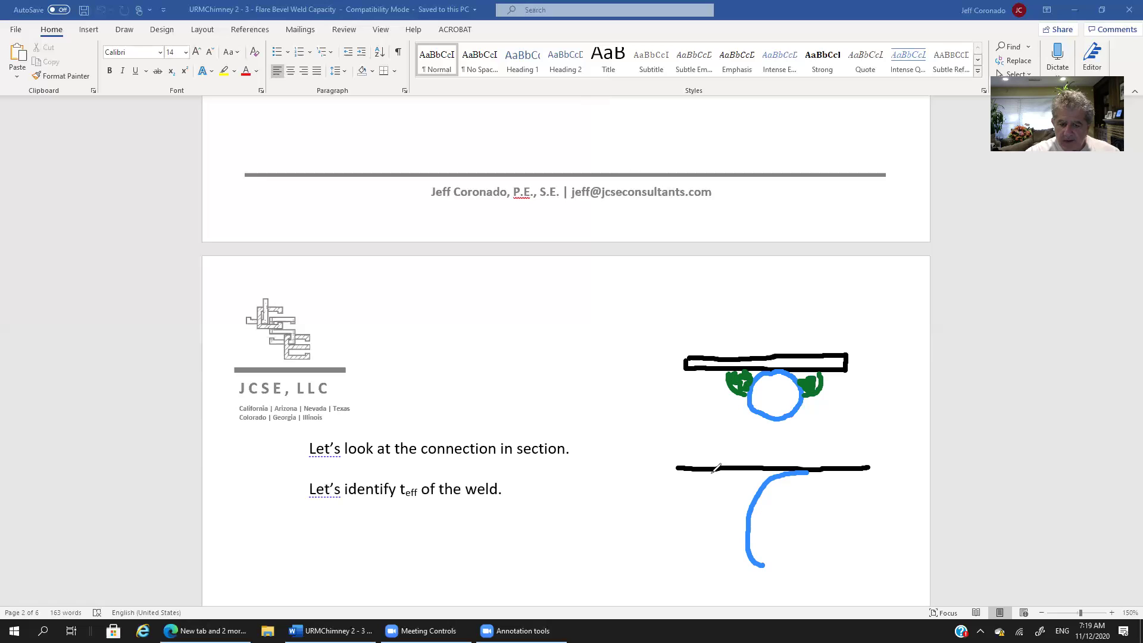
mouse_move(710, 471)
left_mouse_down()
mouse_move(722, 512)
mouse_move(749, 516)
left_mouse_up()
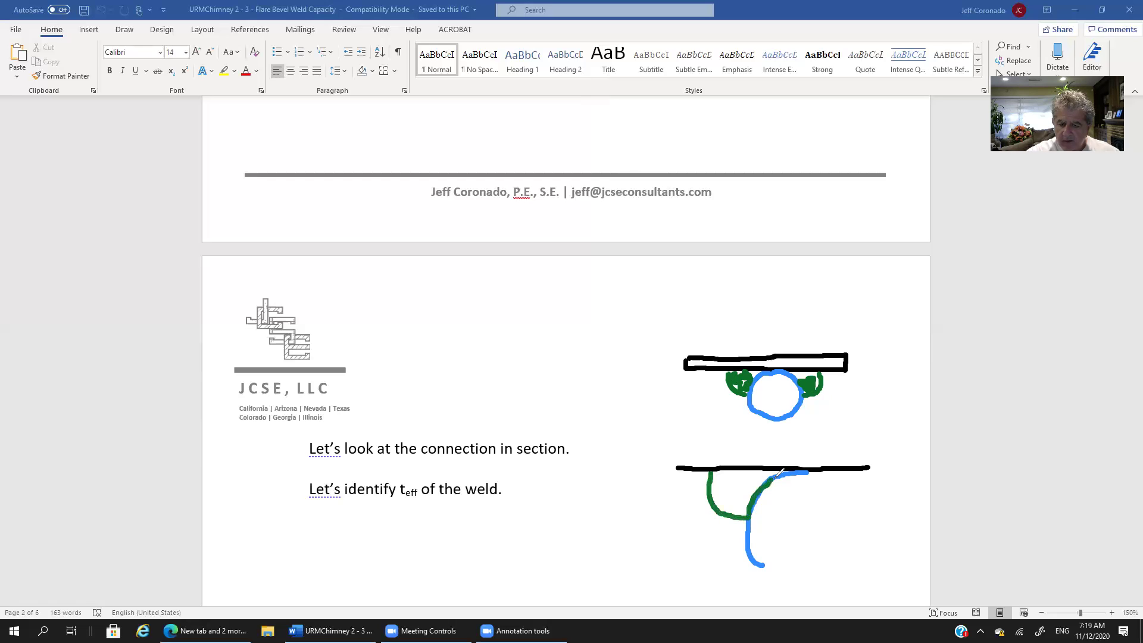
left_click_drag(781, 465, 726, 463)
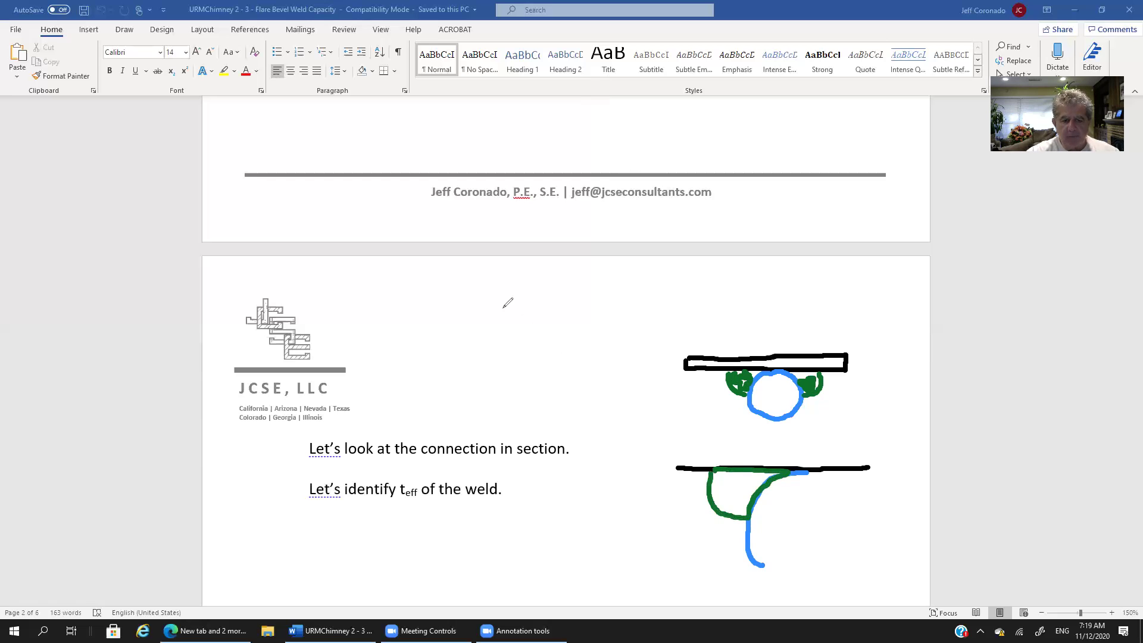
Sketch a larger green weld outline at top centre and trace its top in red.
left_click_drag(480, 305, 588, 307)
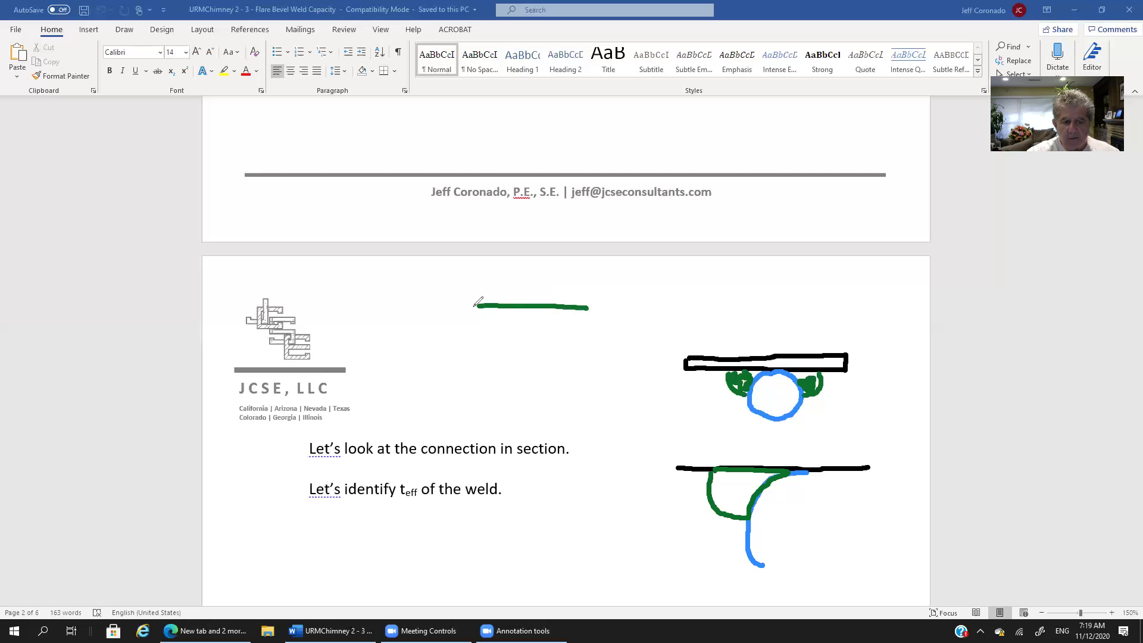
mouse_move(476, 308)
left_mouse_down()
mouse_move(476, 362)
mouse_move(531, 399)
mouse_move(548, 357)
mouse_move(599, 310)
left_mouse_up()
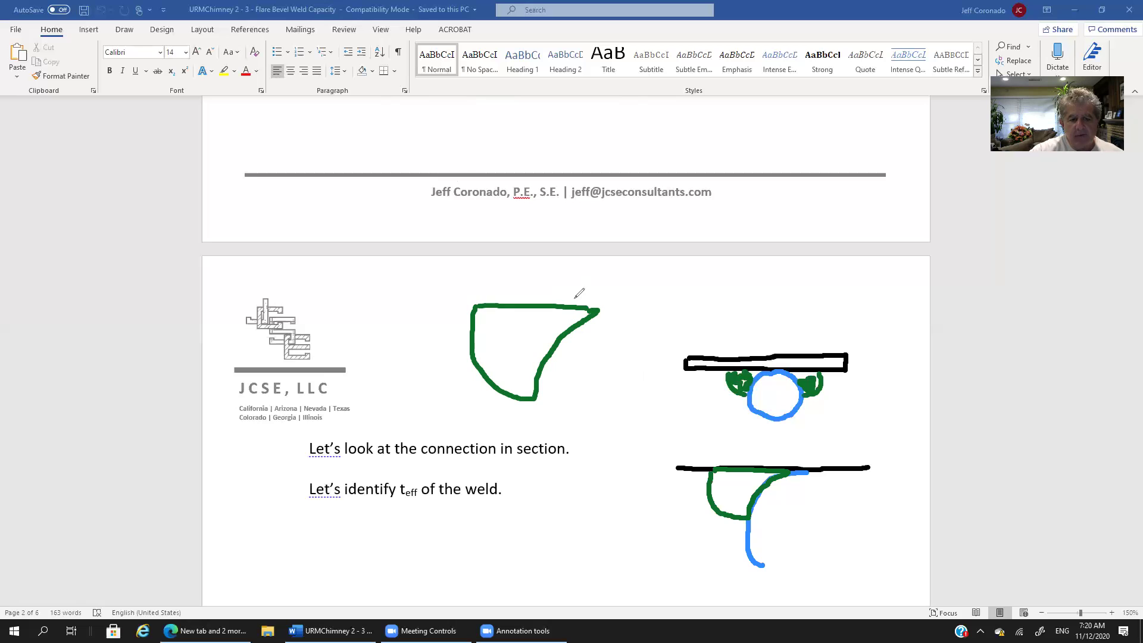
mouse_move(574, 297)
left_mouse_down()
mouse_move(475, 288)
mouse_move(458, 305)
mouse_move(516, 316)
mouse_move(571, 301)
mouse_move(580, 316)
mouse_move(532, 368)
mouse_move(553, 398)
left_mouse_up()
Trace the weld's curved edge in red, then cross out both red outlines.
left_click_drag(589, 356, 600, 309)
left_click_drag(485, 281, 520, 324)
mouse_move(513, 282)
left_mouse_down()
mouse_move(495, 324)
mouse_move(581, 370)
mouse_move(543, 377)
left_mouse_up()
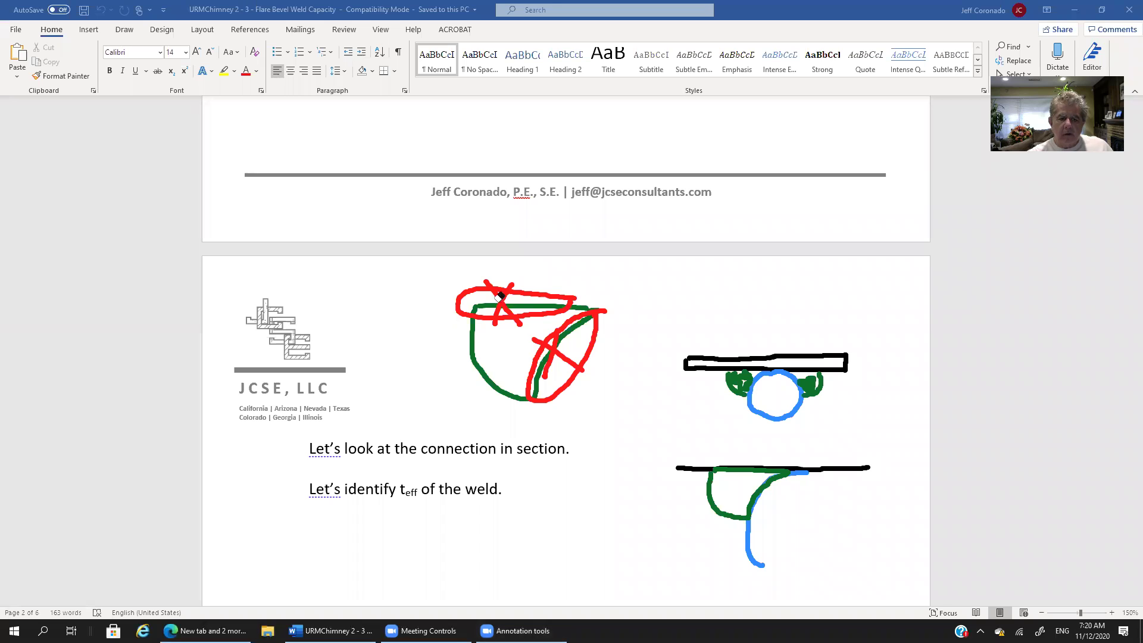
Erase the red outlines and crossing marks, and redraw the green top edge to close the weld.
left_click(500, 296)
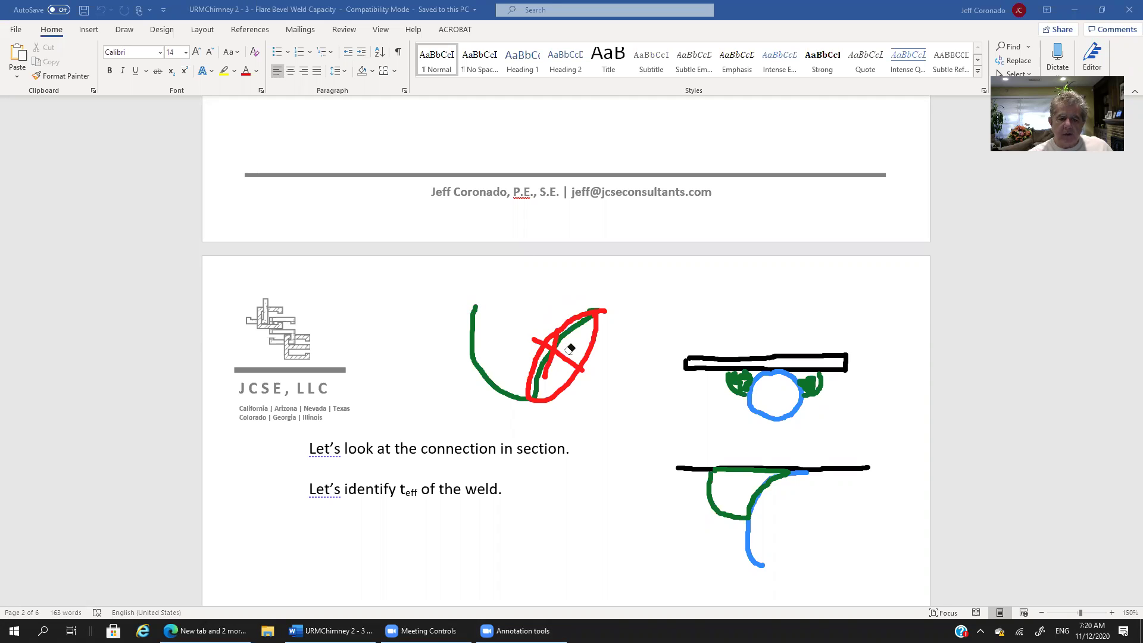
left_click_drag(570, 348, 556, 357)
left_click(538, 342)
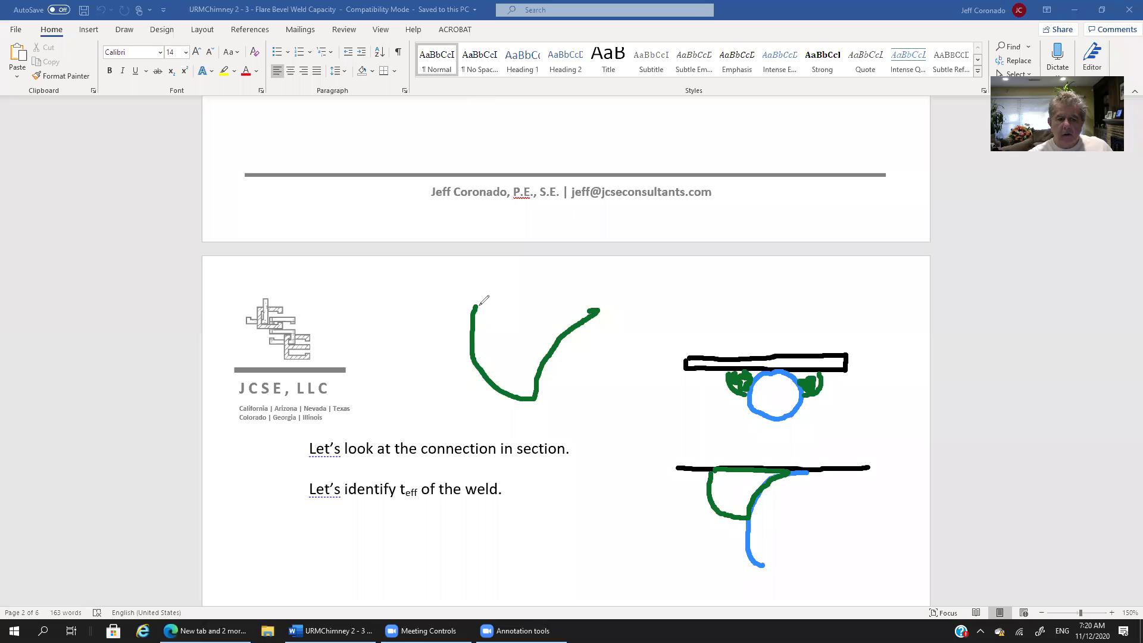
left_click_drag(480, 305, 599, 308)
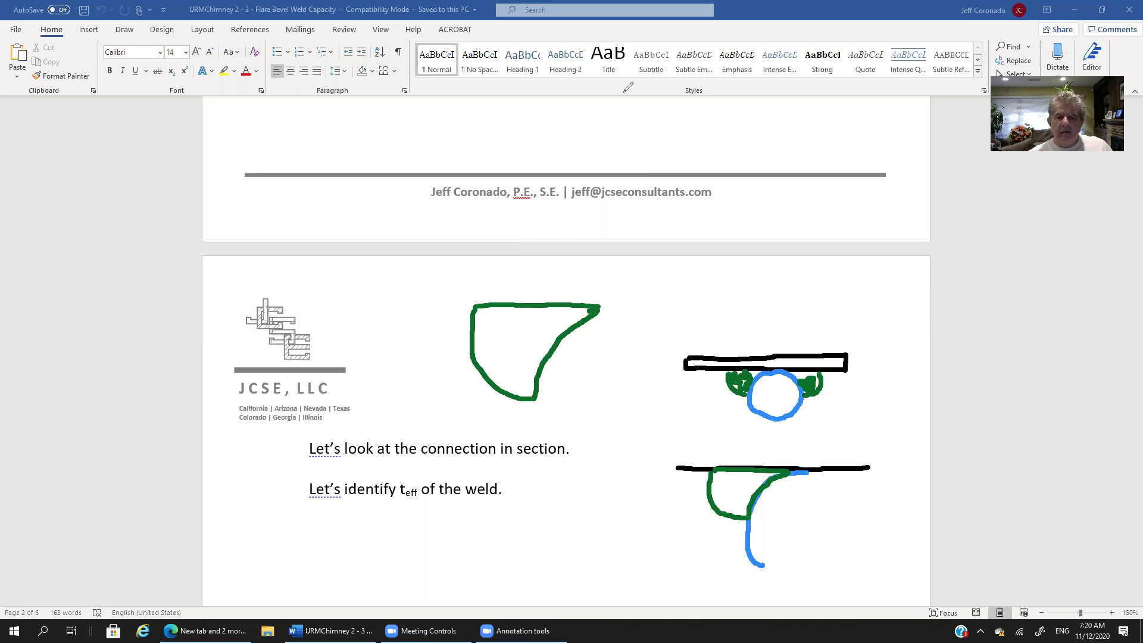
Draw a blue diagonal line from the weld's lower left to its top-right tip, marking the tip.
left_click(466, 382)
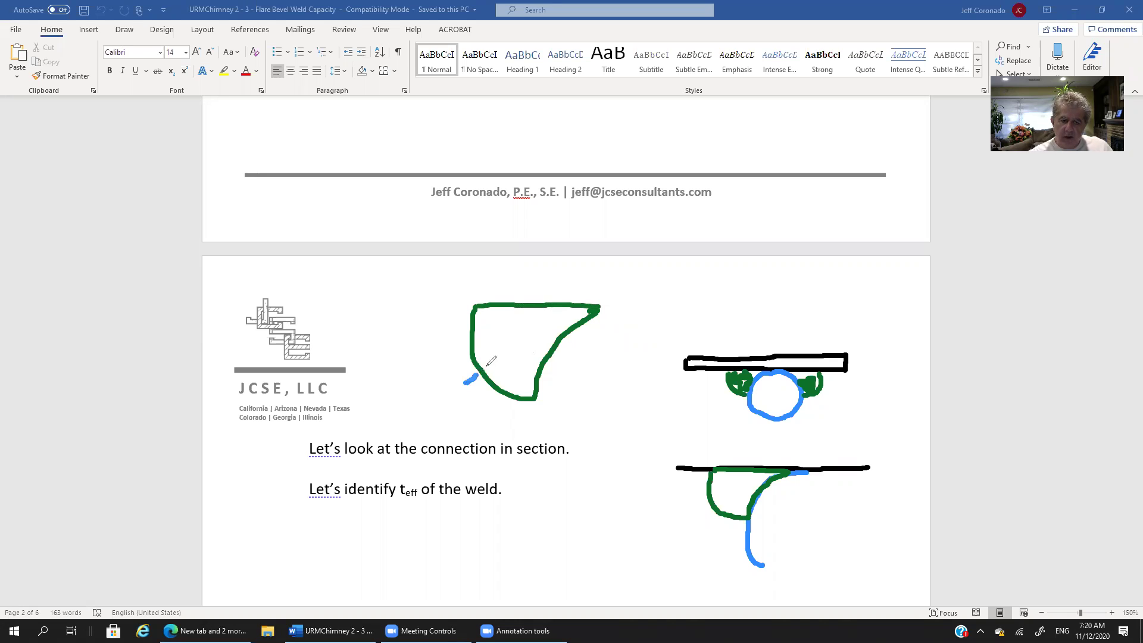
left_click_drag(488, 363, 509, 351)
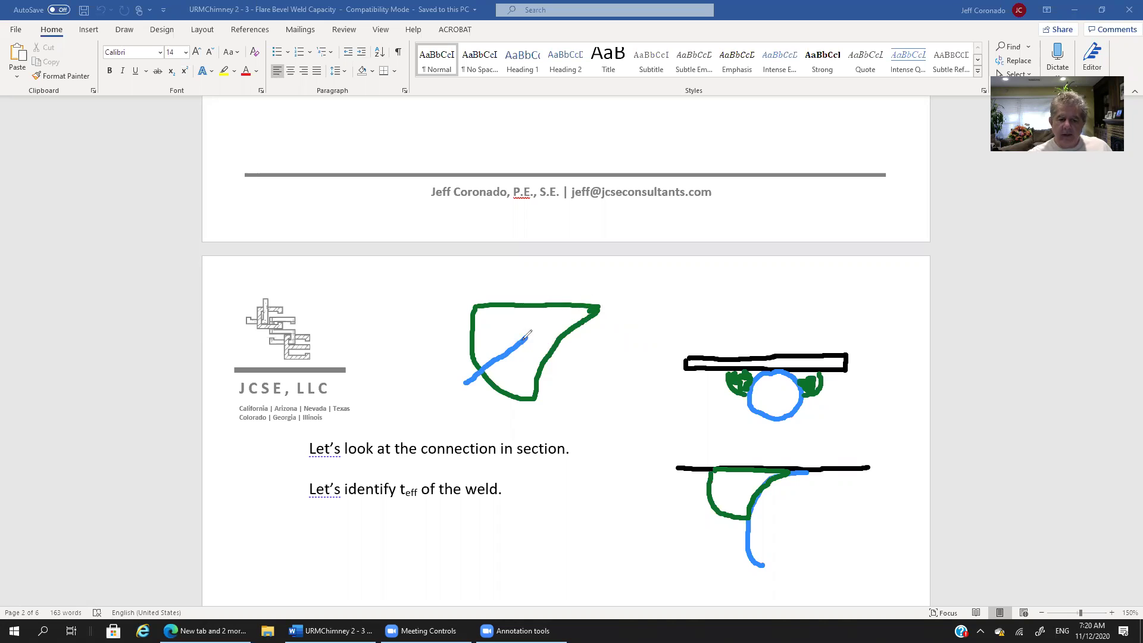
left_click_drag(525, 336, 583, 308)
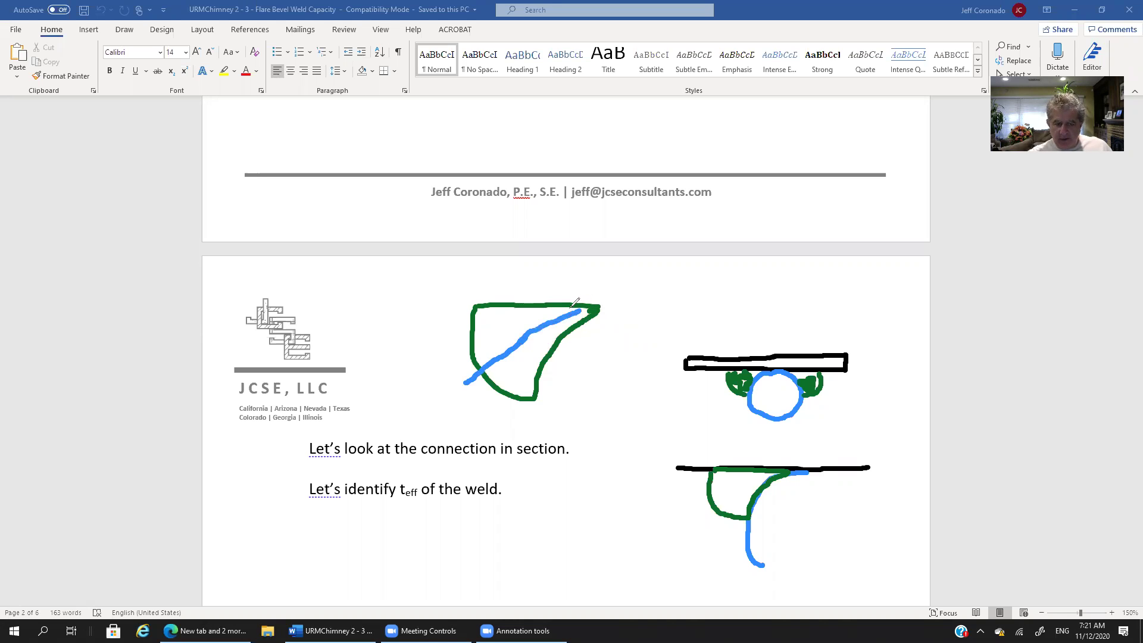
mouse_move(577, 310)
left_mouse_down()
mouse_move(575, 319)
mouse_move(557, 305)
mouse_move(561, 325)
left_mouse_up()
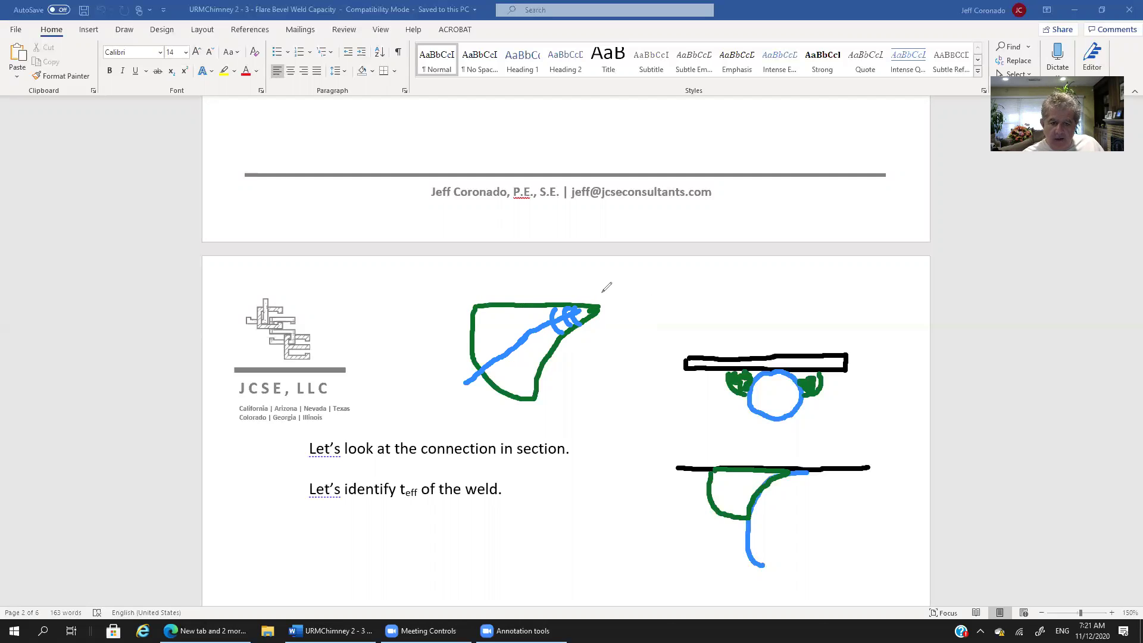
Circle the weld tip in blue and mark the weld's top edge from its top-left corner.
mouse_move(573, 289)
left_mouse_down()
mouse_move(549, 301)
mouse_move(546, 325)
mouse_move(580, 335)
mouse_move(600, 287)
mouse_move(582, 288)
left_mouse_up()
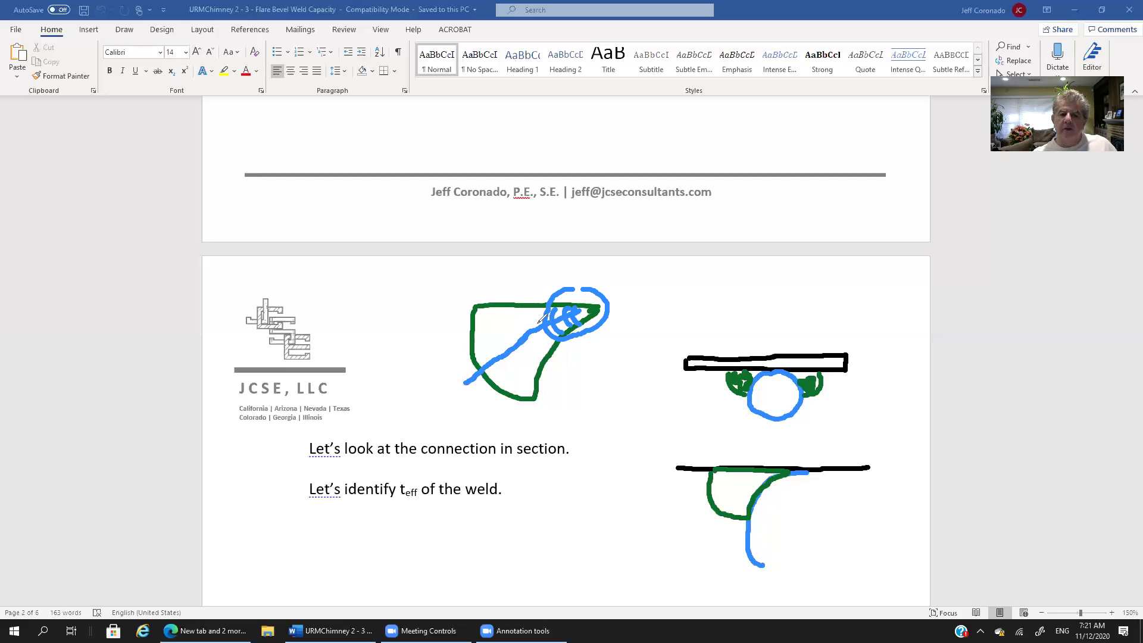
left_click(484, 301)
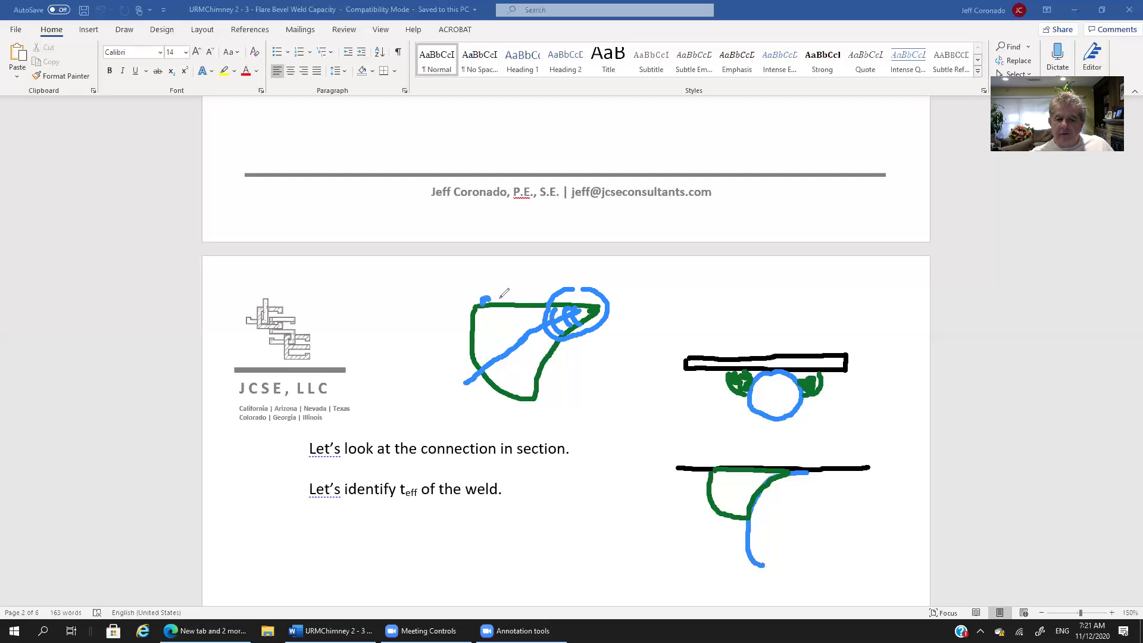
mouse_move(482, 298)
left_mouse_down()
mouse_move(588, 290)
mouse_move(593, 316)
mouse_move(562, 343)
mouse_move(543, 390)
left_mouse_up()
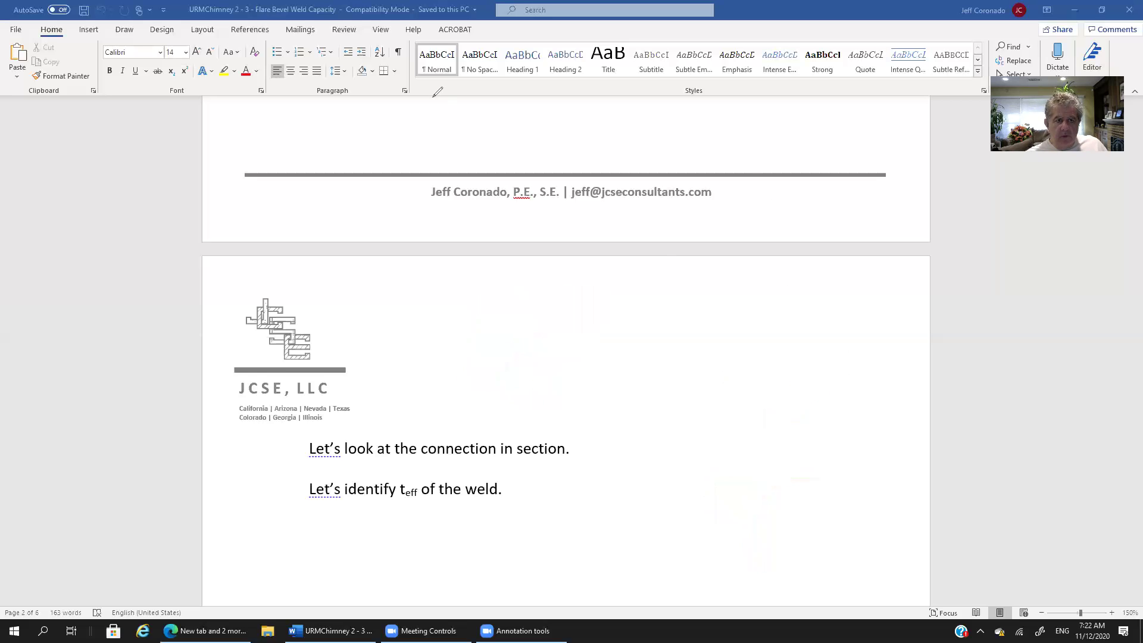
Remove the page break after the teff line, add a blank line before Weld Available Strength, and move down to Design Strength (LRFD).
scroll(553, 487, "down", 2)
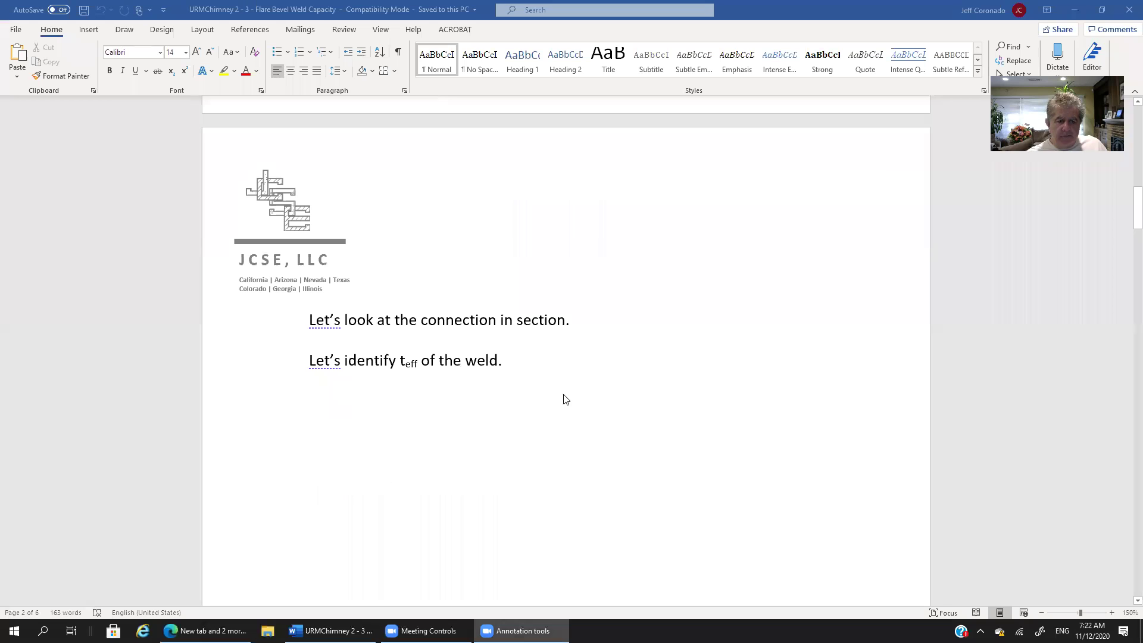
left_click(544, 367)
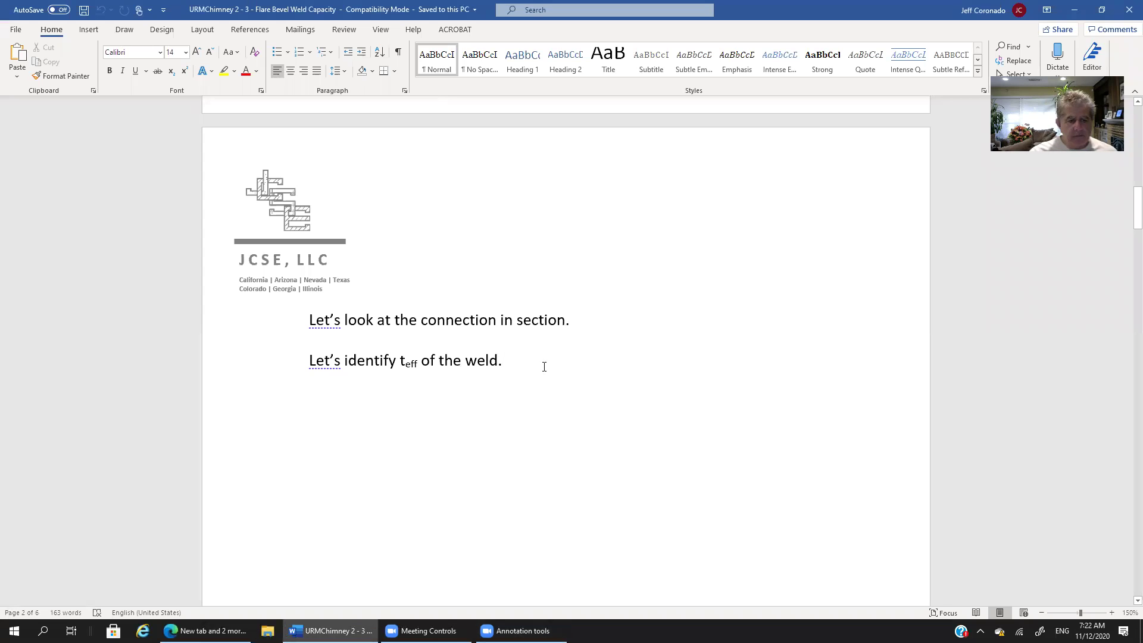
scroll(560, 365, "down", 2)
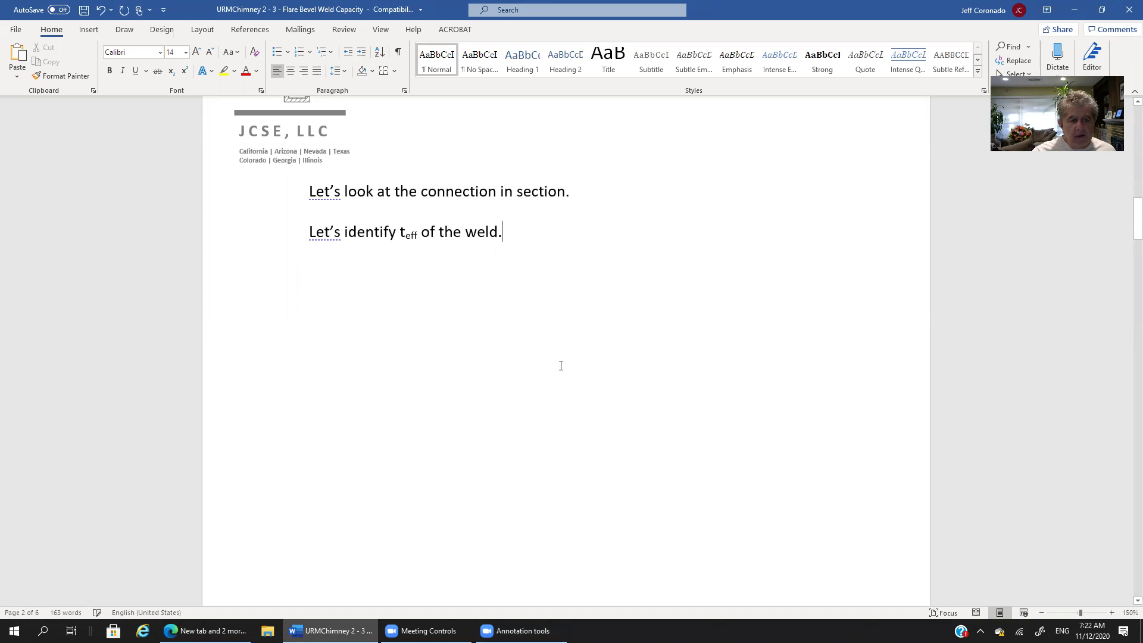
key("Delete")
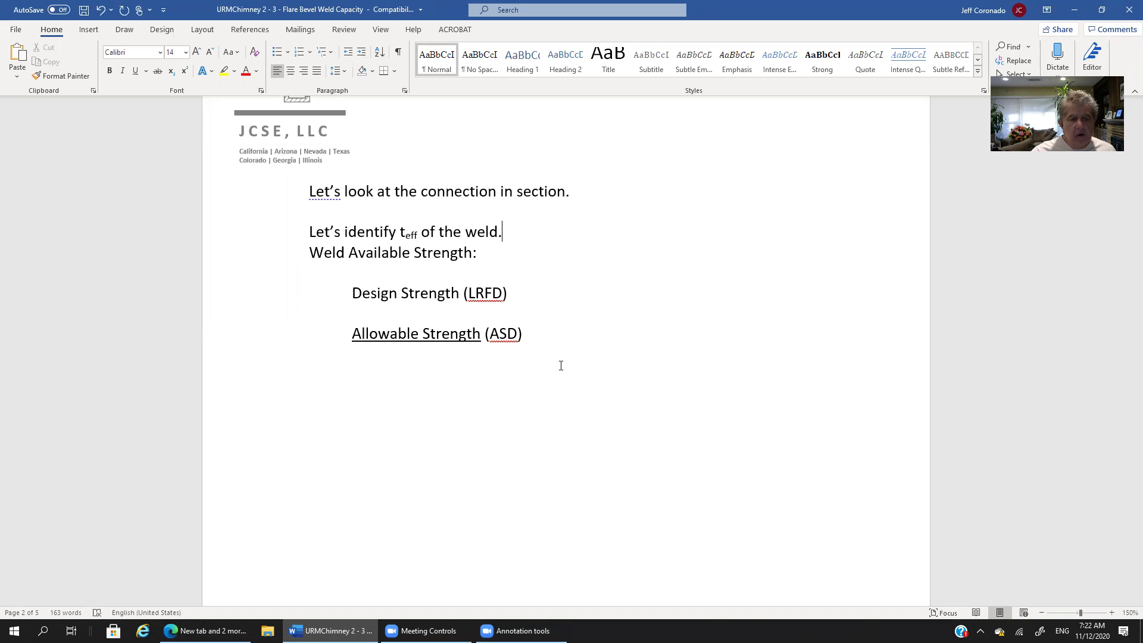
key("Return")
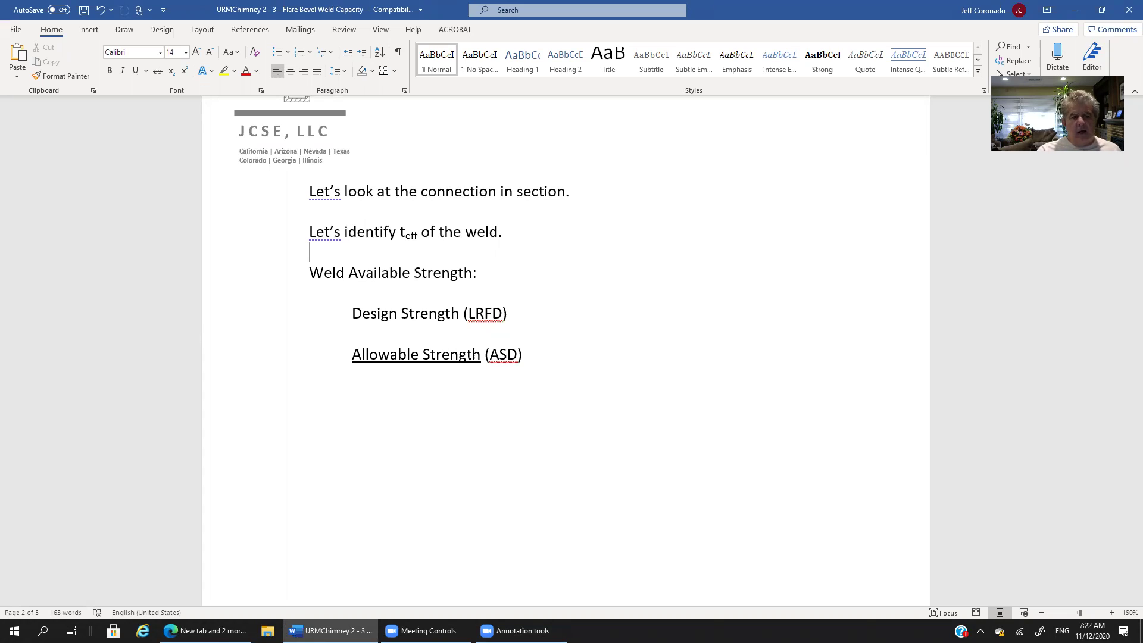
key("Down")
key("Down")
key("Down")
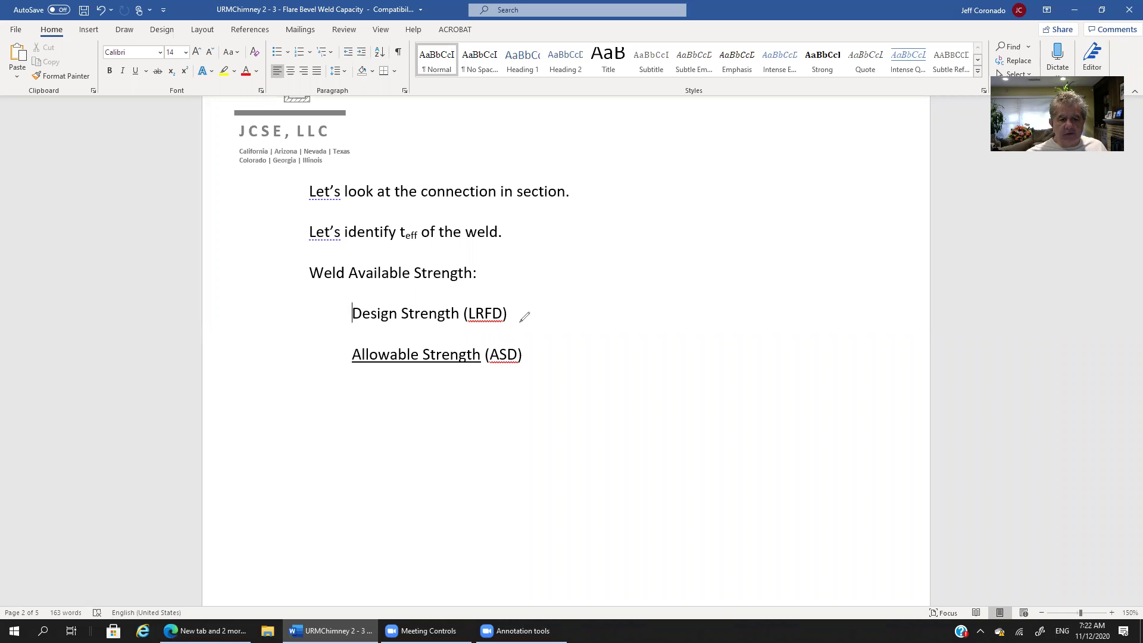
mouse_move(370, 326)
left_mouse_down()
mouse_move(442, 331)
mouse_move(511, 314)
mouse_move(521, 296)
mouse_move(352, 294)
mouse_move(358, 320)
mouse_move(389, 329)
left_mouse_up()
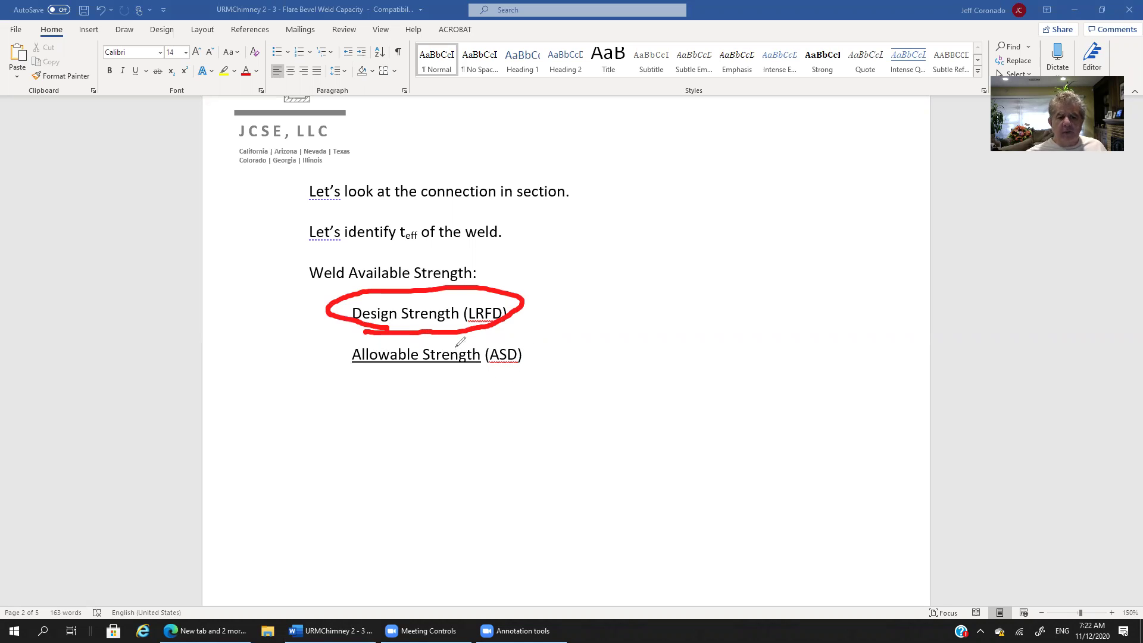
mouse_move(447, 343)
left_mouse_down()
mouse_move(352, 364)
mouse_move(462, 367)
mouse_move(483, 354)
mouse_move(453, 341)
left_mouse_up()
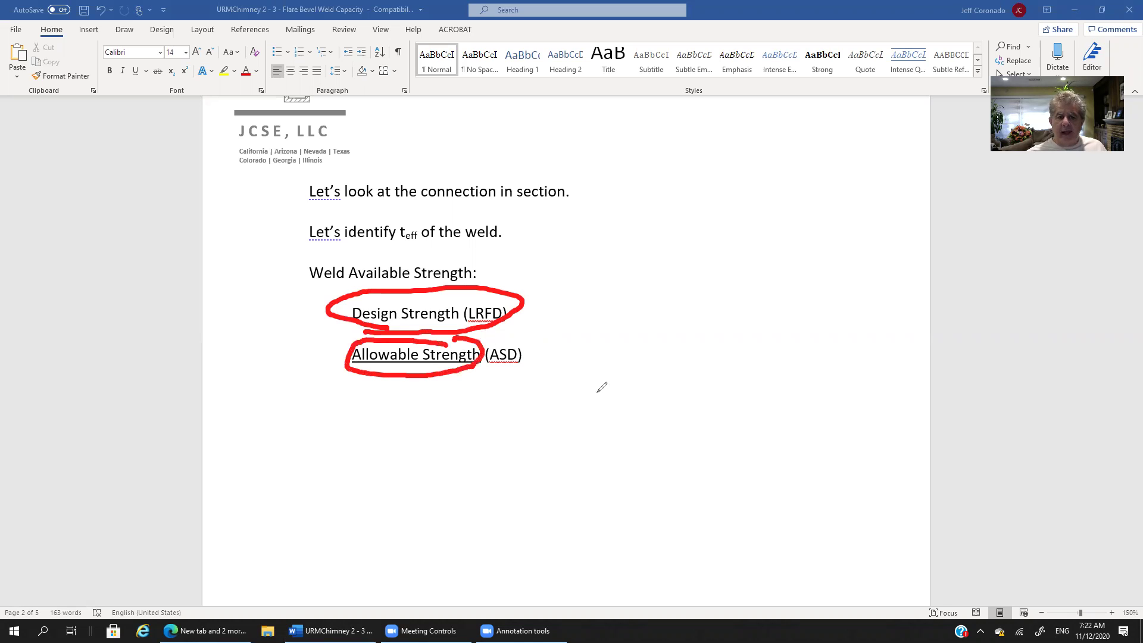
mouse_move(534, 347)
left_mouse_down()
mouse_move(536, 357)
mouse_move(553, 331)
left_mouse_up()
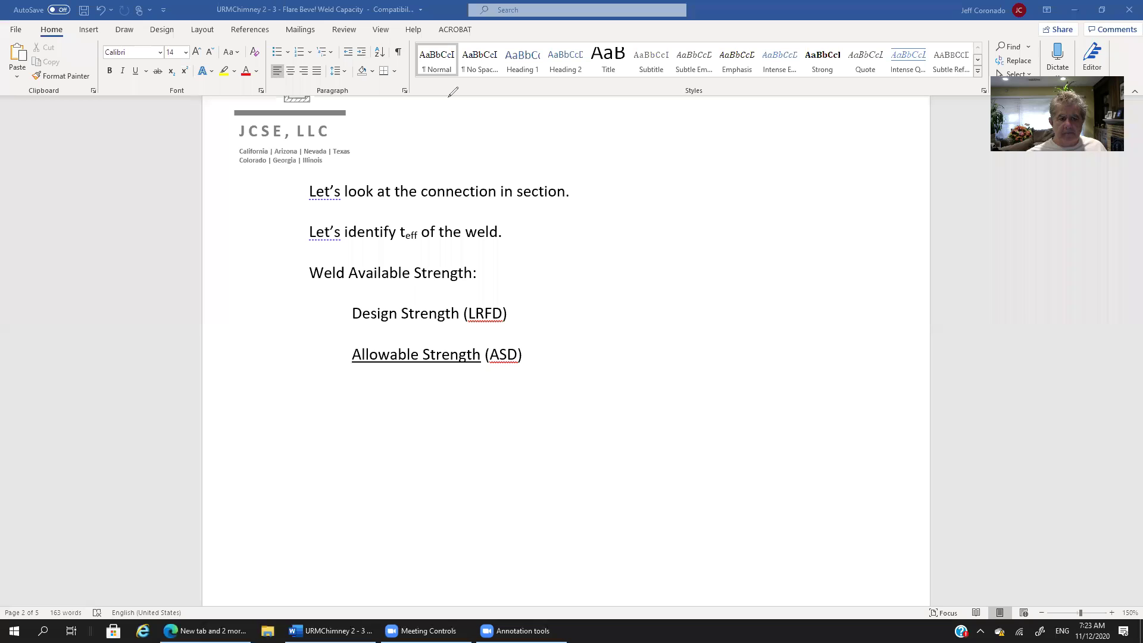
Add an indented line after Allowable Strength (ASD), then undo so vcap stays directly beneath.
left_click(543, 355)
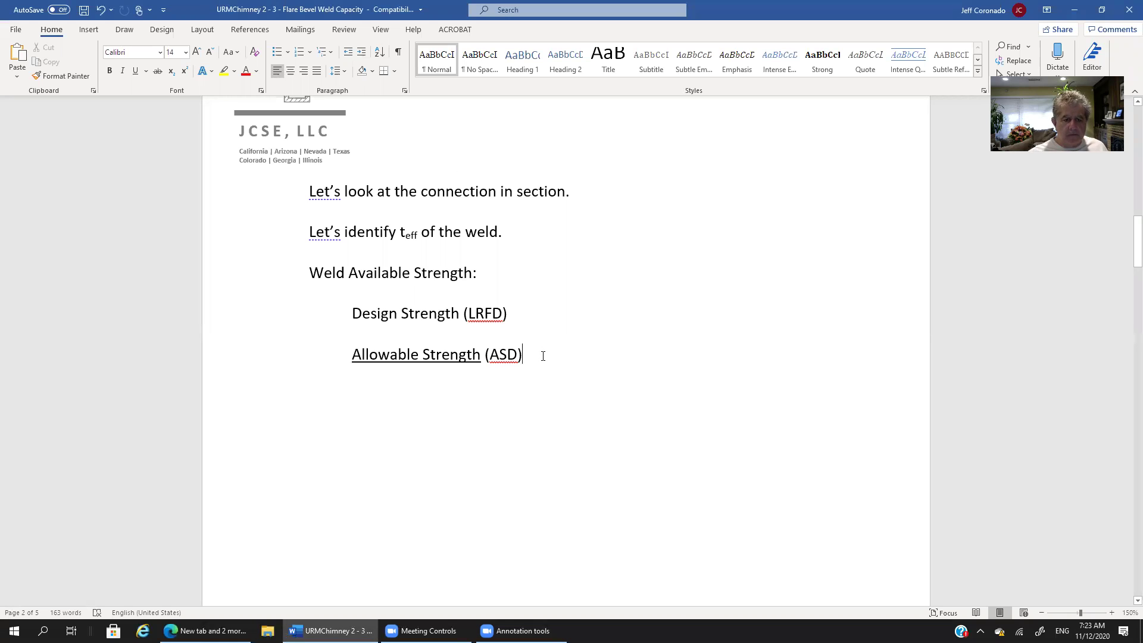
key("Return")
key("Tab")
key("Tab")
key("Tab")
scroll(543, 361, "down", 7)
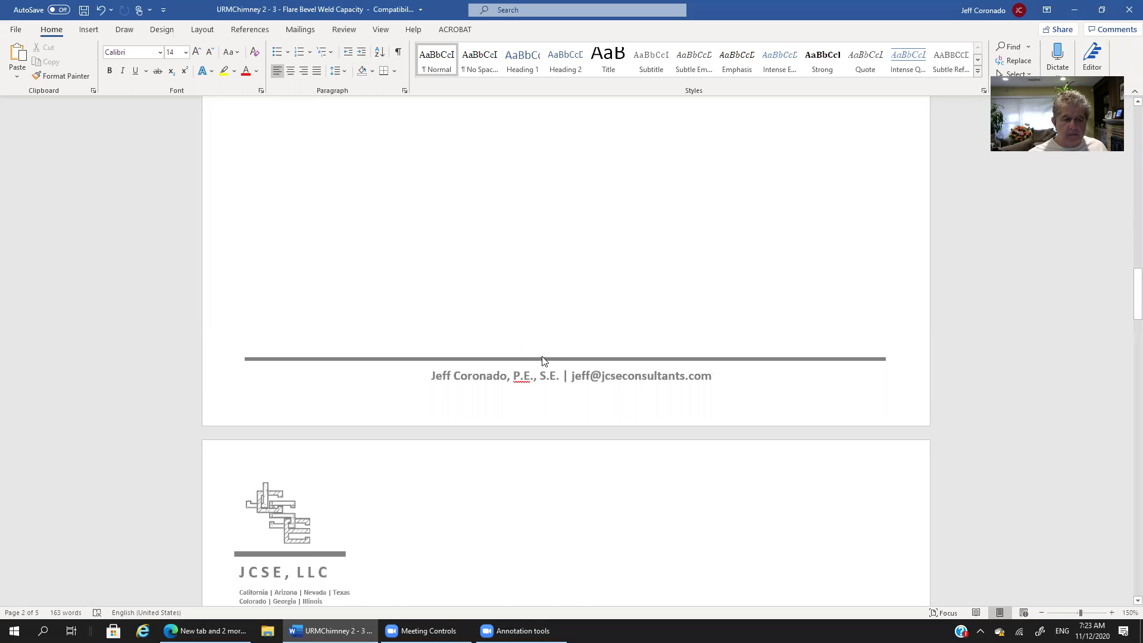
scroll(543, 360, "up", 7)
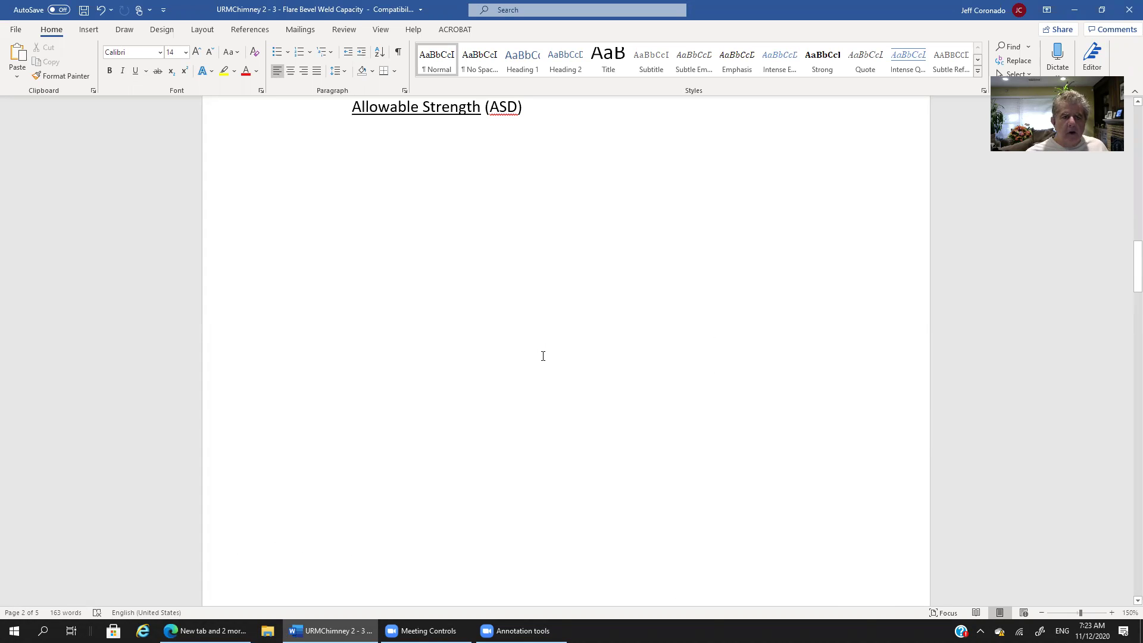
key("ctrl+z")
key("ctrl+z")
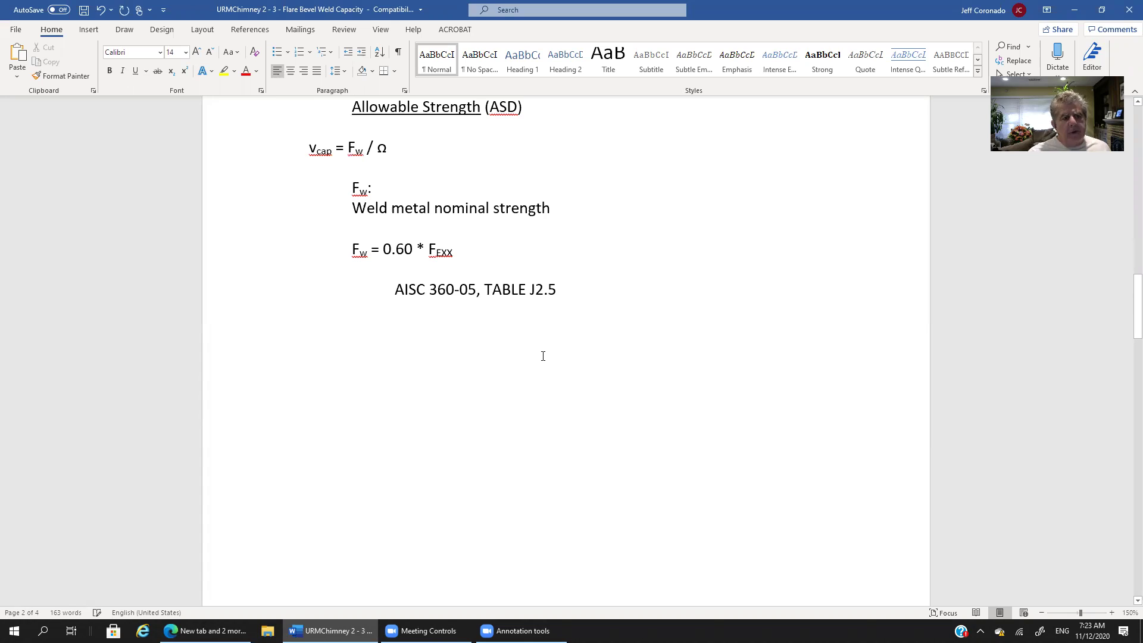
scroll(582, 377, "up", 3)
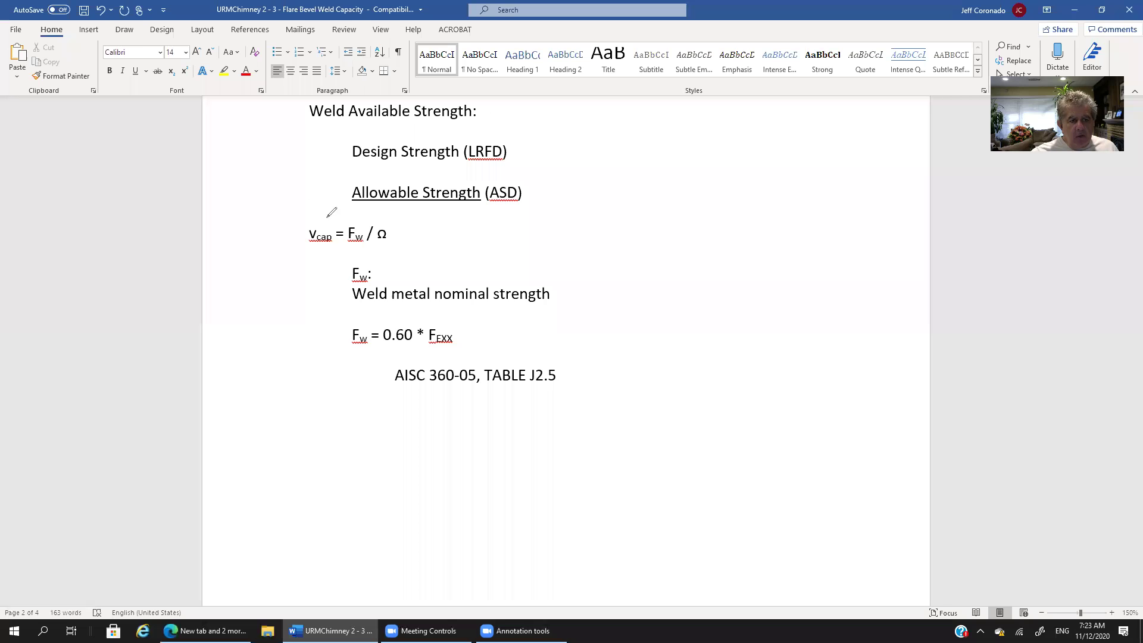
mouse_move(329, 216)
left_mouse_down()
mouse_move(303, 235)
mouse_move(330, 253)
mouse_move(347, 225)
mouse_move(329, 214)
left_mouse_up()
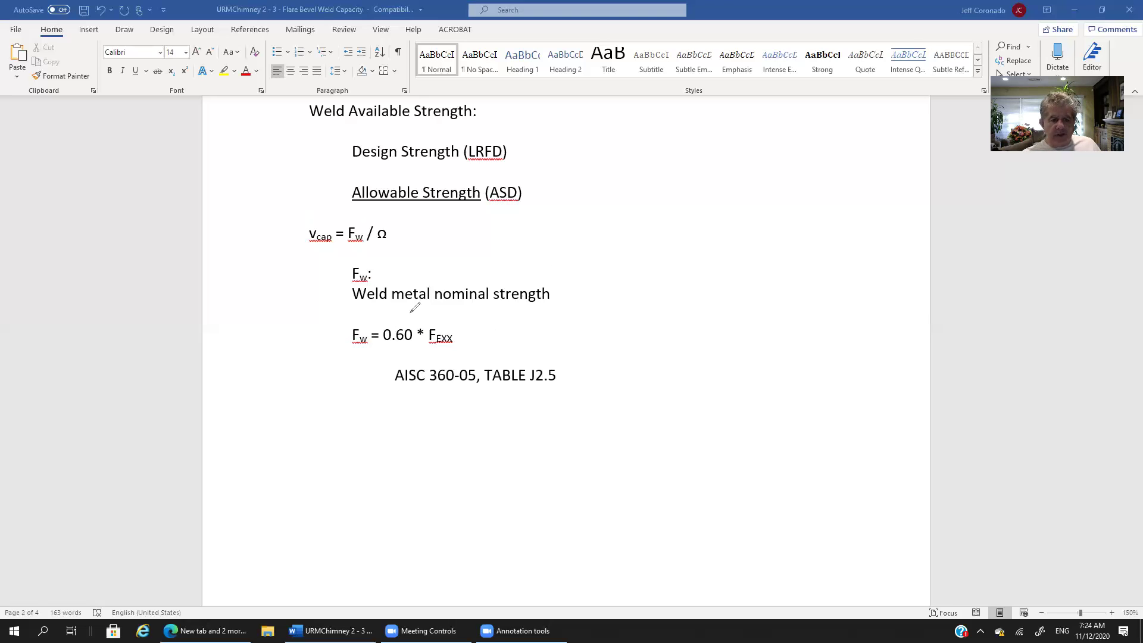
mouse_move(400, 314)
left_mouse_down()
mouse_move(350, 320)
mouse_move(426, 362)
mouse_move(470, 324)
mouse_move(400, 310)
left_mouse_up()
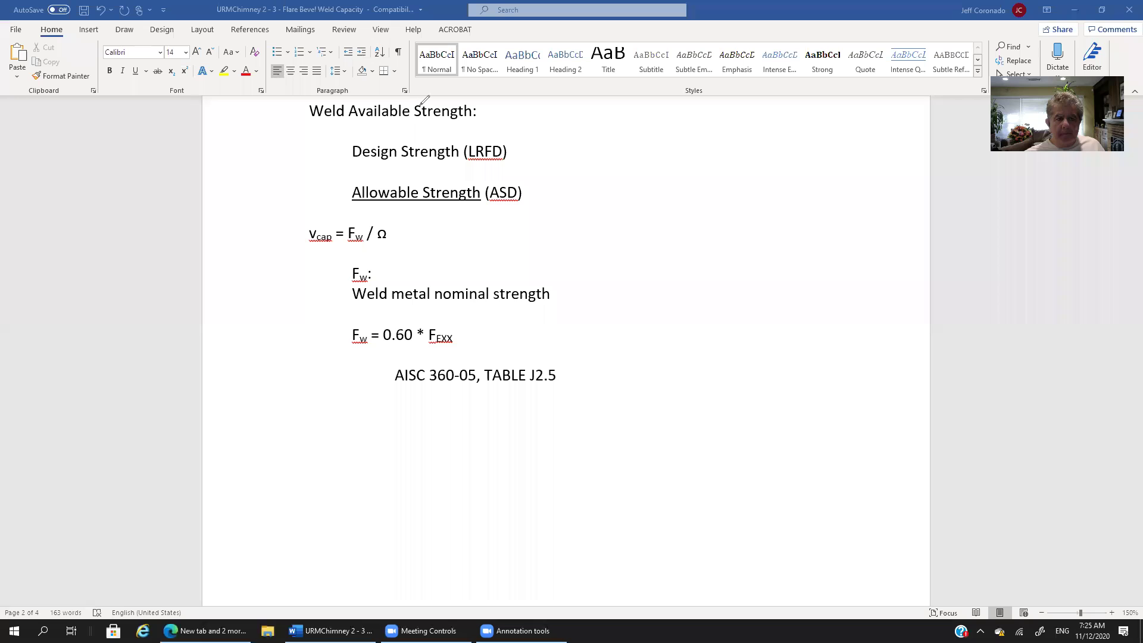
On the next page, circle FEXX = 70 ksi and underline Fw = 42 ksi.
scroll(653, 326, "down", 7)
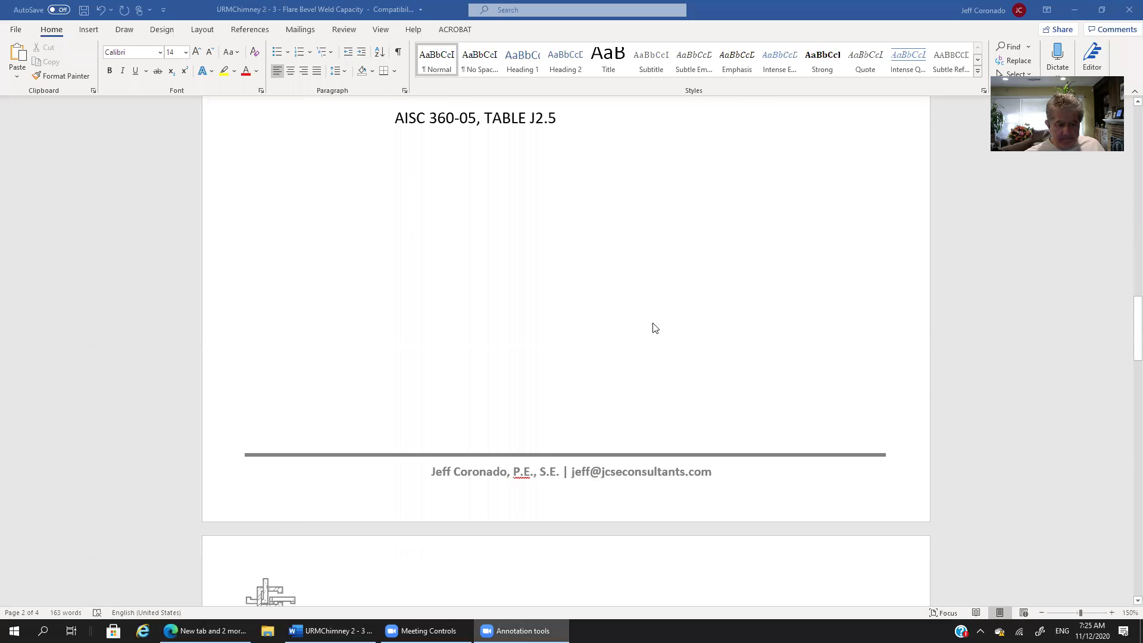
scroll(653, 327, "down", 3)
scroll(653, 327, "down", 2)
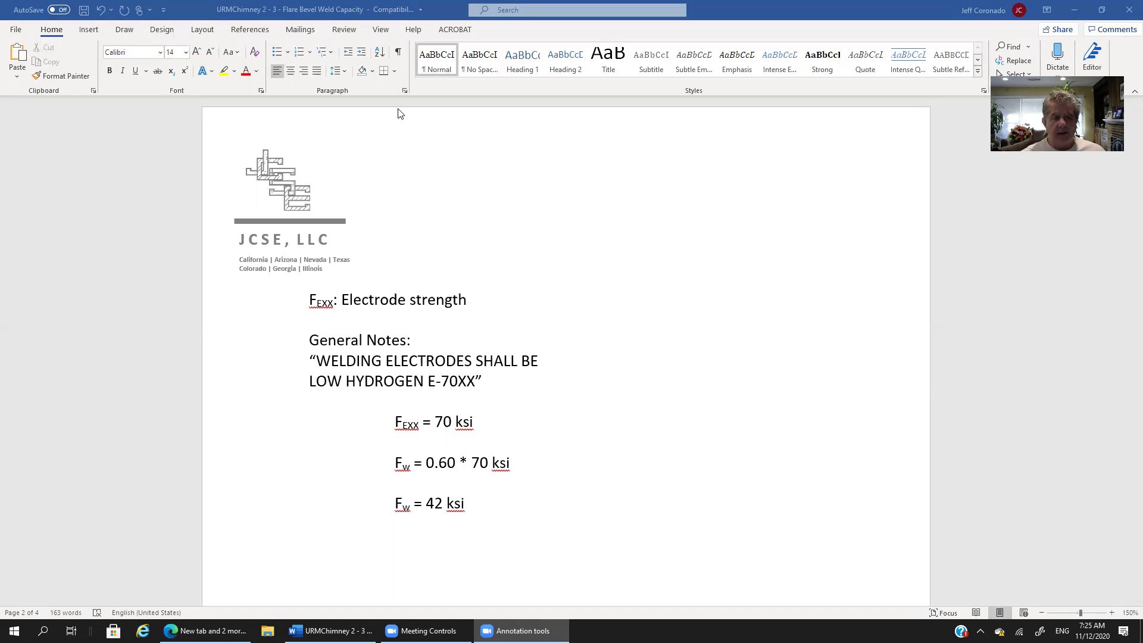
mouse_move(494, 405)
left_mouse_down()
mouse_move(405, 439)
mouse_move(450, 446)
mouse_move(498, 406)
left_mouse_up()
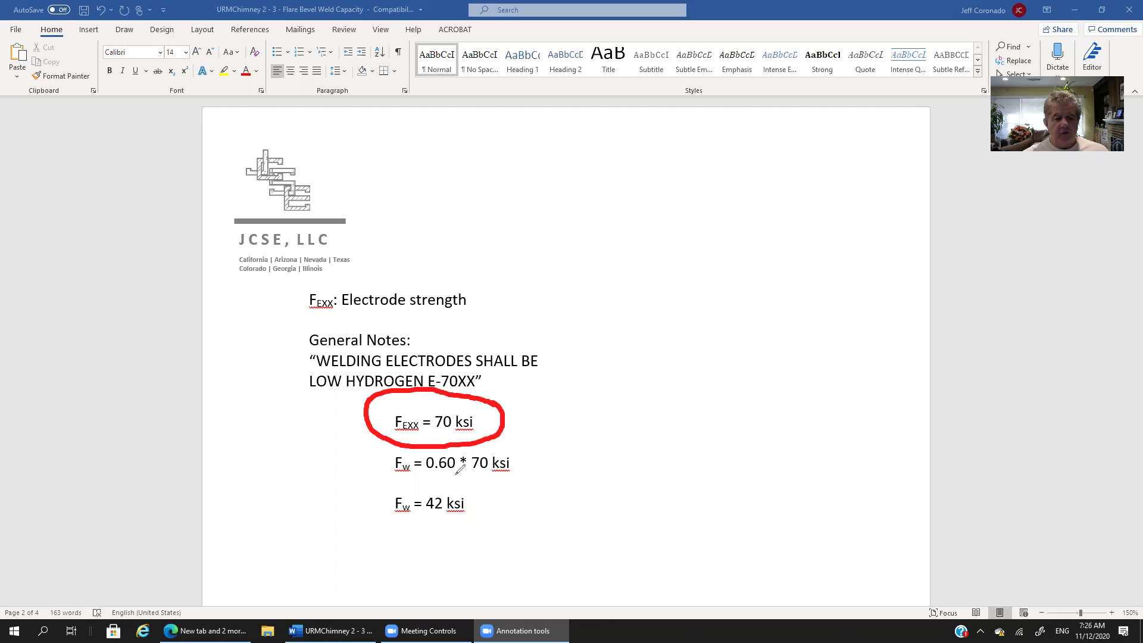
left_click_drag(393, 513, 466, 519)
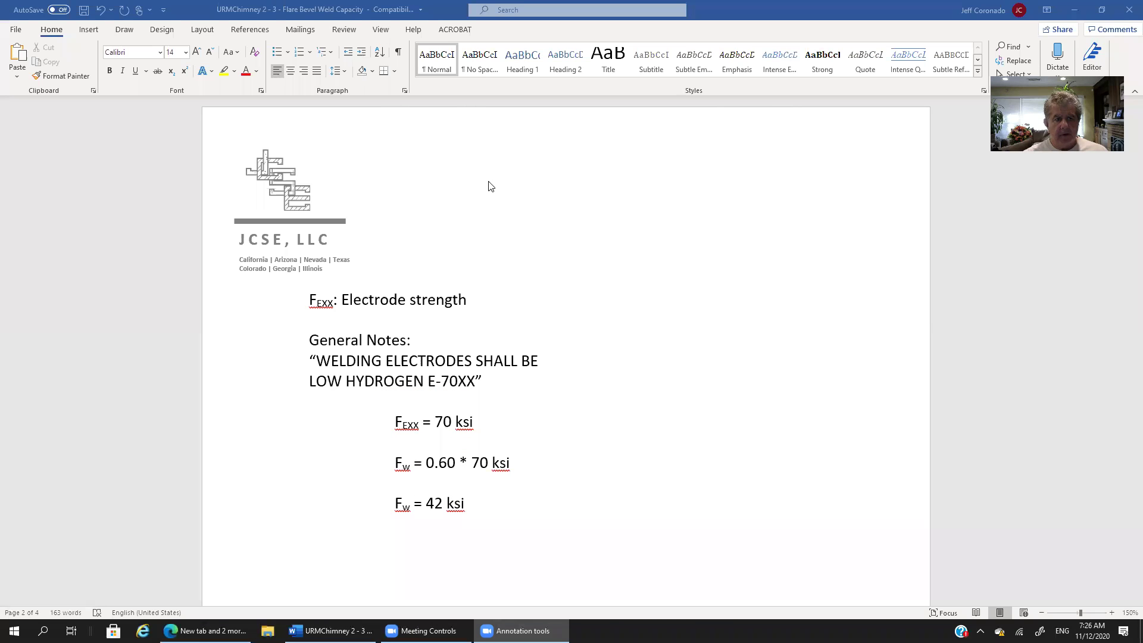
Delete the blank line after Fw = 42 ksi so Ω = 2.0 follows and the document is three pages.
scroll(568, 239, "down", 2)
scroll(568, 239, "down", 8)
scroll(566, 240, "up", 15)
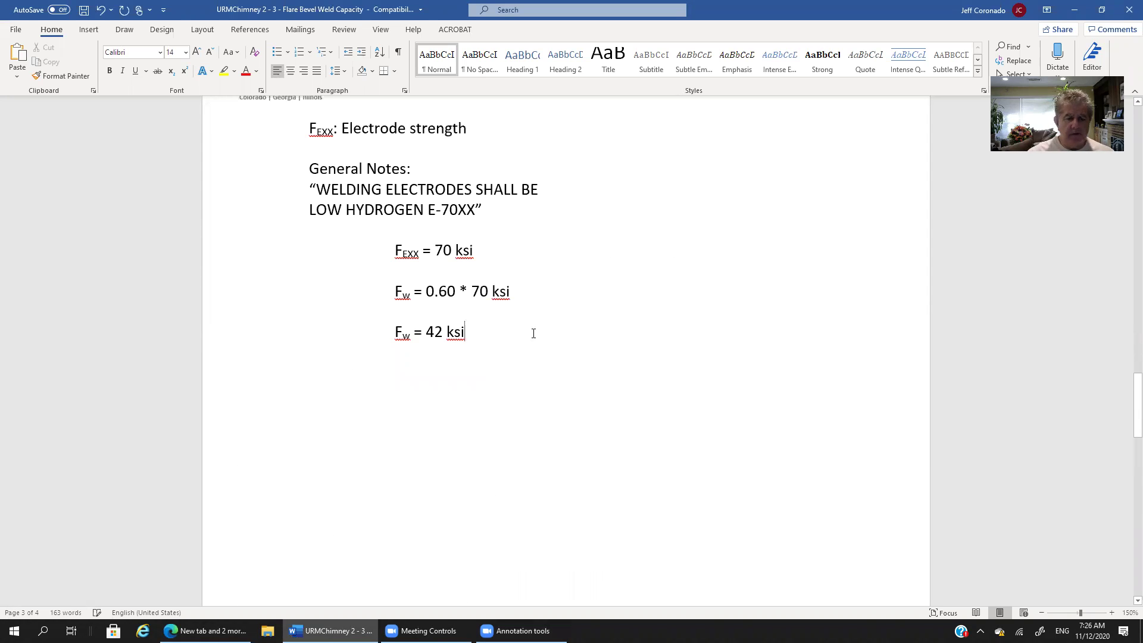
key("Home")
key("Down")
key("BackSpace")
key("BackSpace")
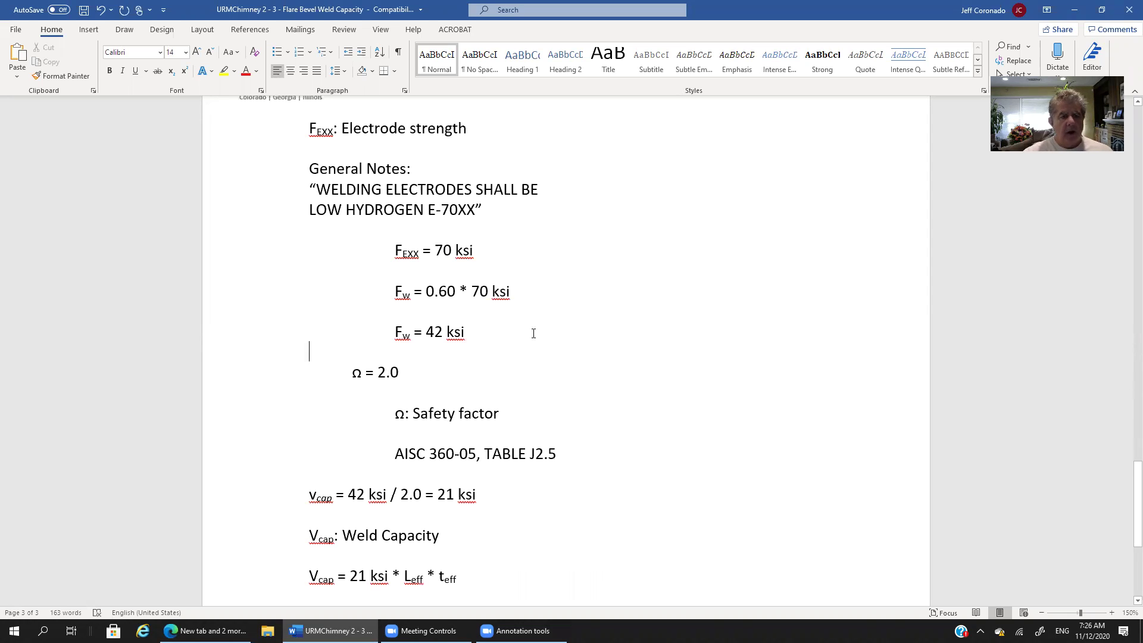
scroll(555, 330, "up", 15)
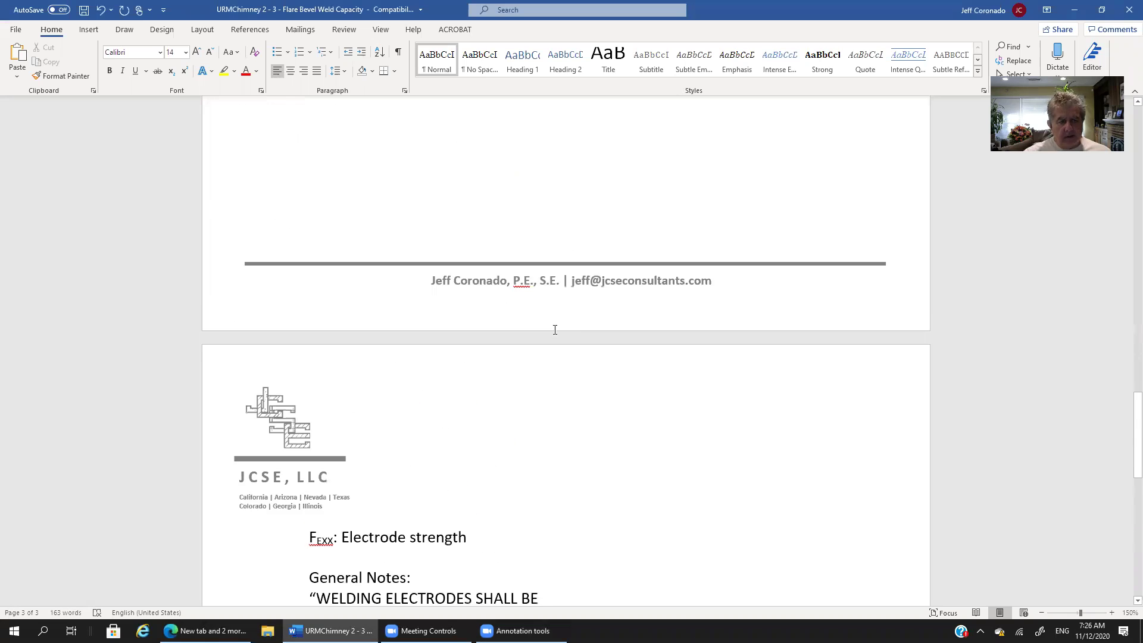
scroll(555, 330, "up", 3)
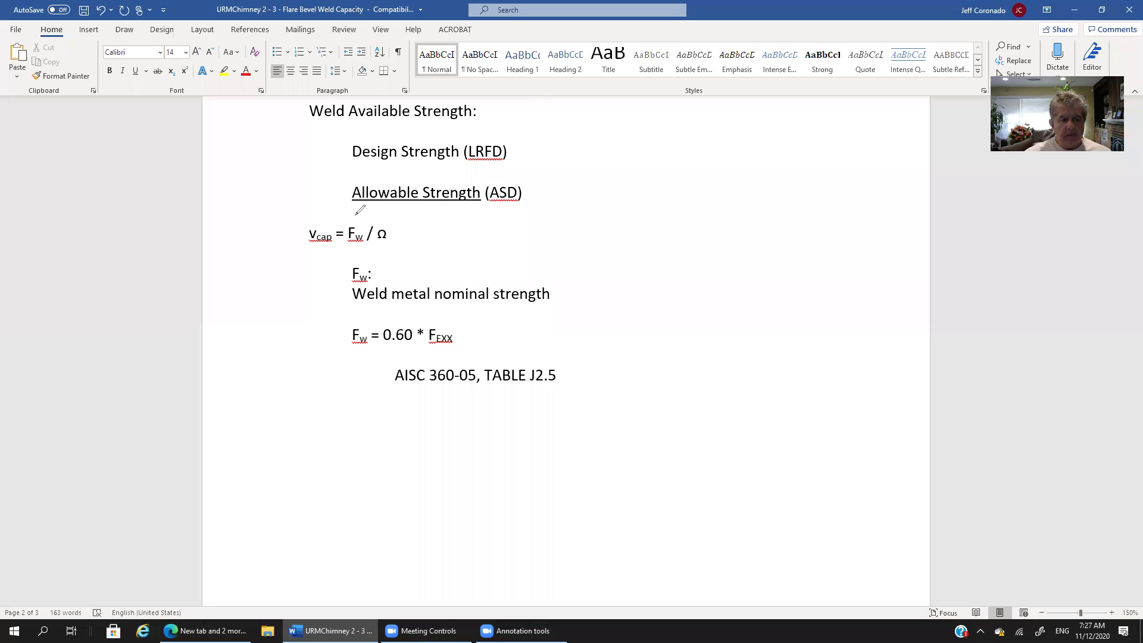
Circle Fw in the Fw / Ω formula and mark the AISC 360-05, TABLE J2.5 reference.
mouse_move(368, 218)
left_mouse_down()
mouse_move(344, 219)
mouse_move(357, 248)
left_mouse_up()
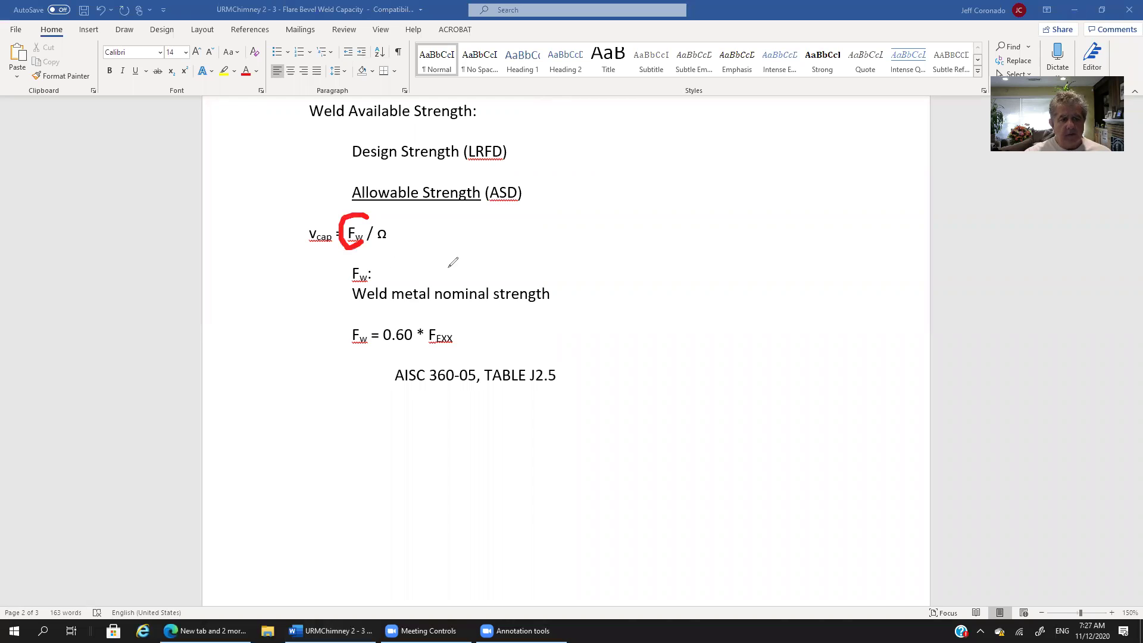
mouse_move(452, 238)
left_mouse_down()
mouse_move(399, 236)
mouse_move(408, 241)
left_mouse_up()
scroll(601, 330, "down", 15)
scroll(602, 330, "down", 2)
scroll(584, 339, "up", 2)
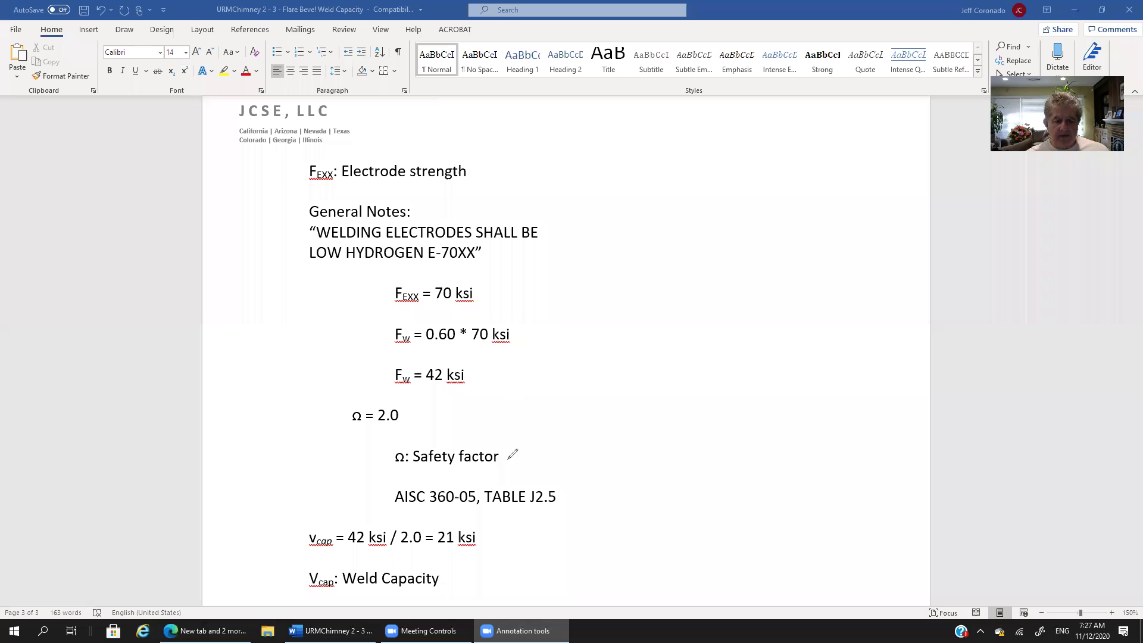
mouse_move(516, 462)
left_mouse_down()
mouse_move(383, 477)
mouse_move(379, 489)
mouse_move(421, 513)
mouse_move(569, 529)
mouse_move(567, 465)
mouse_move(518, 462)
left_mouse_up()
mouse_move(488, 517)
left_mouse_down()
mouse_move(439, 520)
mouse_move(435, 530)
mouse_move(459, 553)
mouse_move(497, 532)
mouse_move(493, 517)
mouse_move(564, 506)
left_mouse_up()
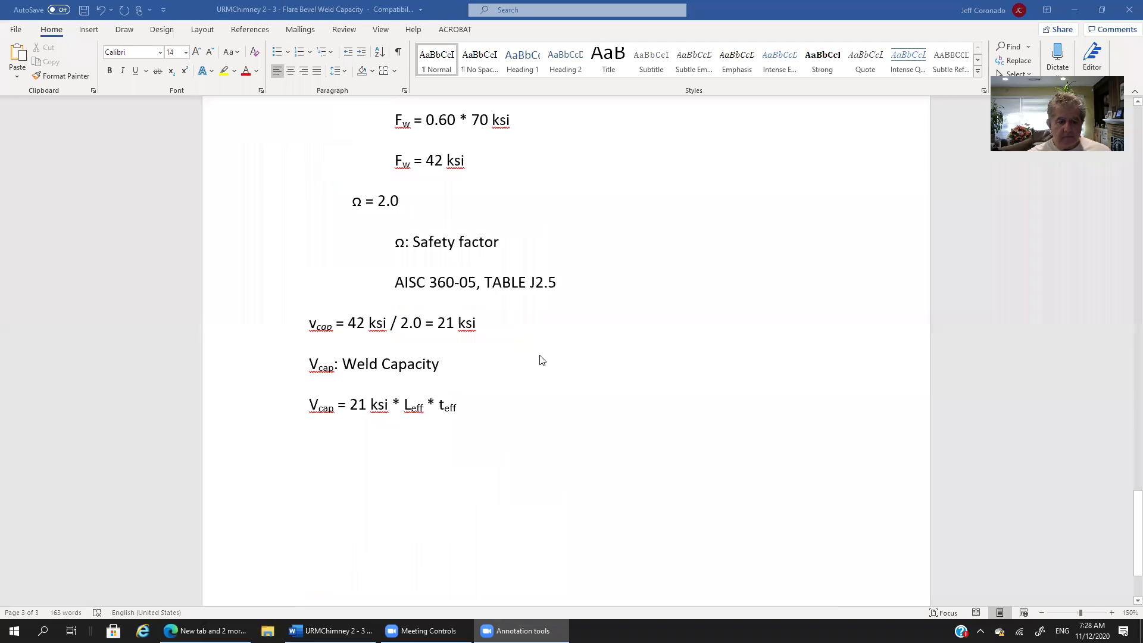
Bracket the vcap and Weld Capacity lines and circle 21 ksi in the Vcap equation.
scroll(542, 360, "up", 1)
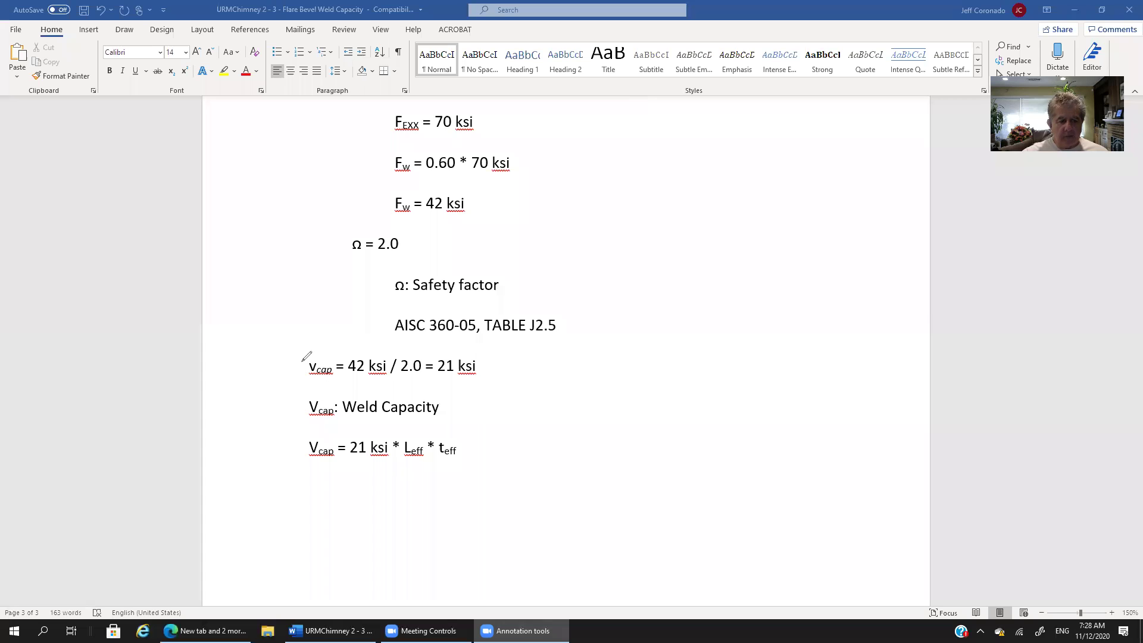
left_click_drag(300, 360, 292, 398)
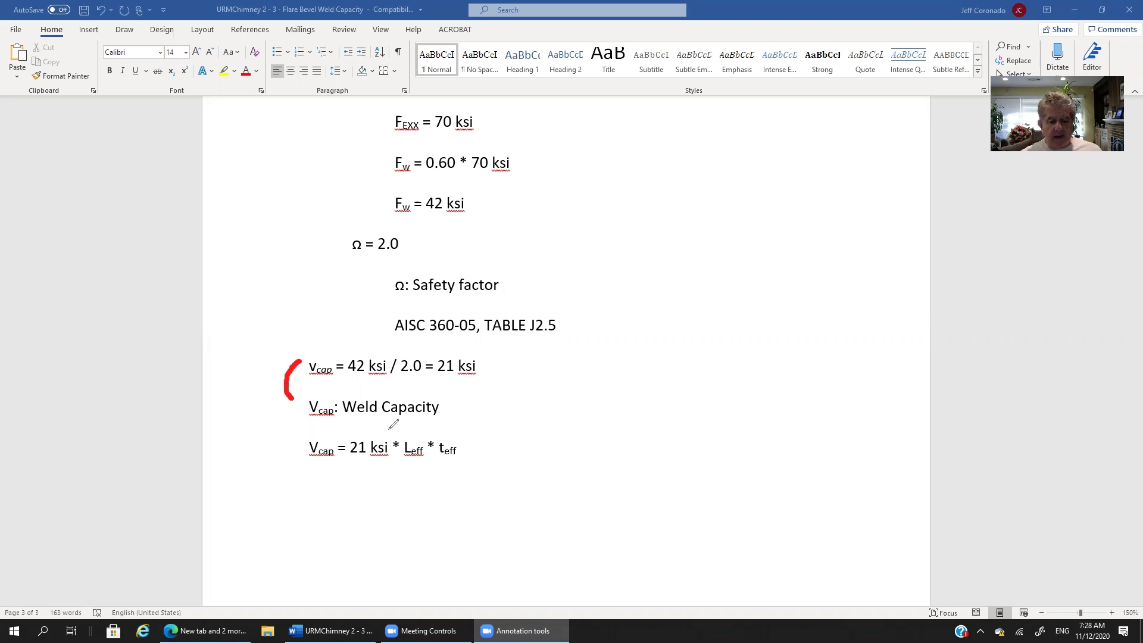
mouse_move(388, 427)
left_mouse_down()
mouse_move(345, 433)
mouse_move(346, 463)
mouse_move(385, 462)
mouse_move(392, 435)
mouse_move(413, 465)
mouse_move(458, 468)
left_mouse_up()
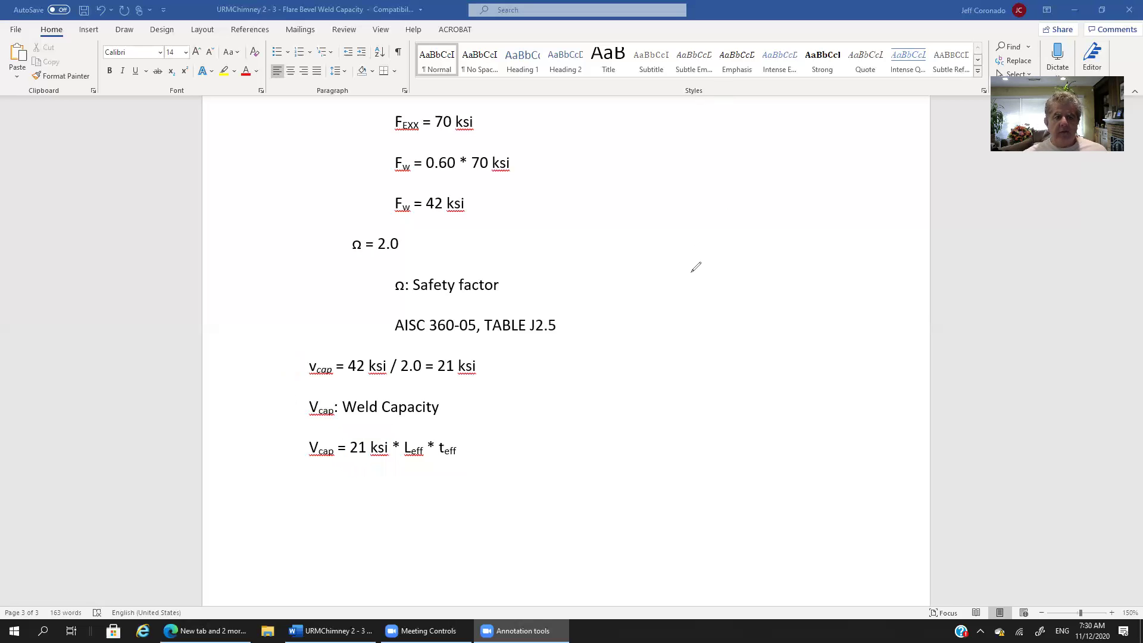
Scroll to the bottom of page 3 to show the author footer below Vcap = 21 ksi * Leff * teff.
scroll(657, 340, "down", 5)
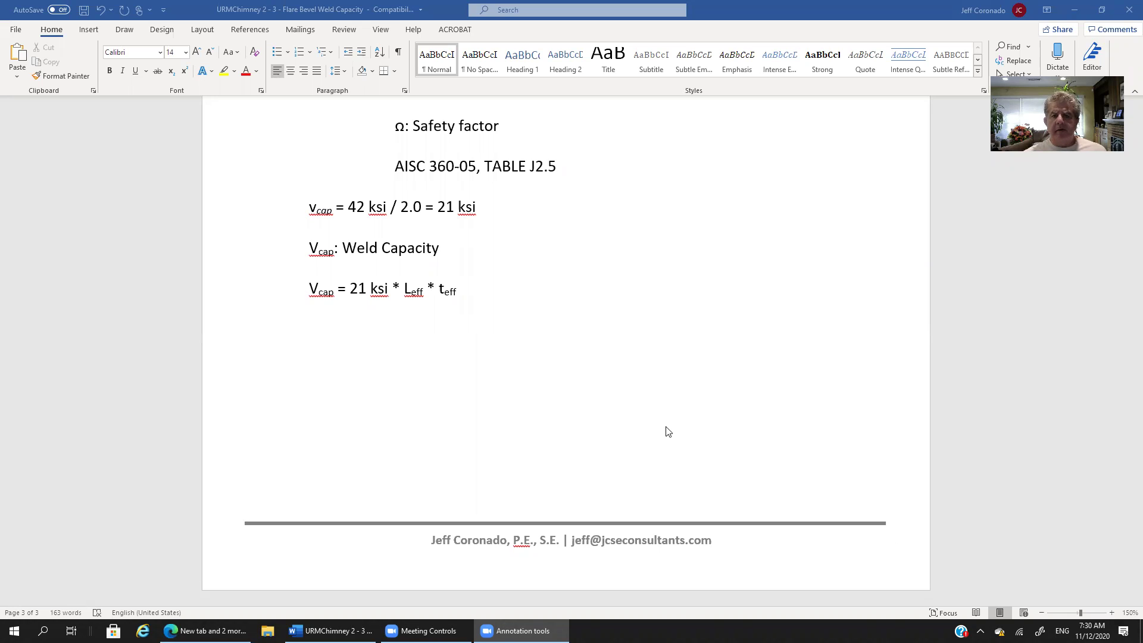
scroll(666, 430, "up", 3)
scroll(665, 430, "down", 3)
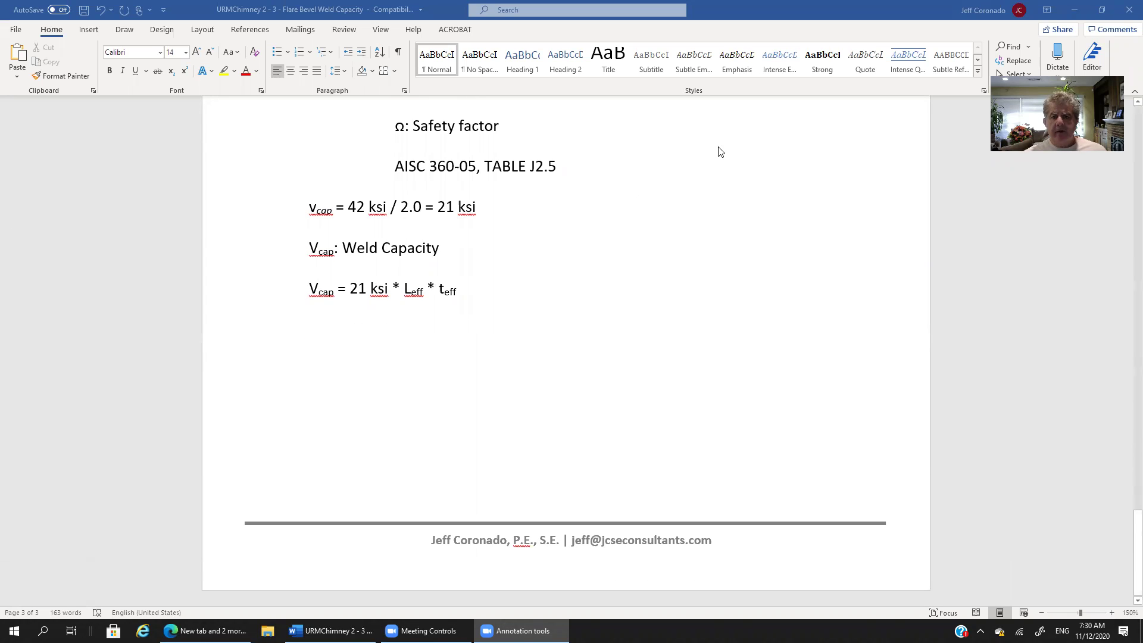